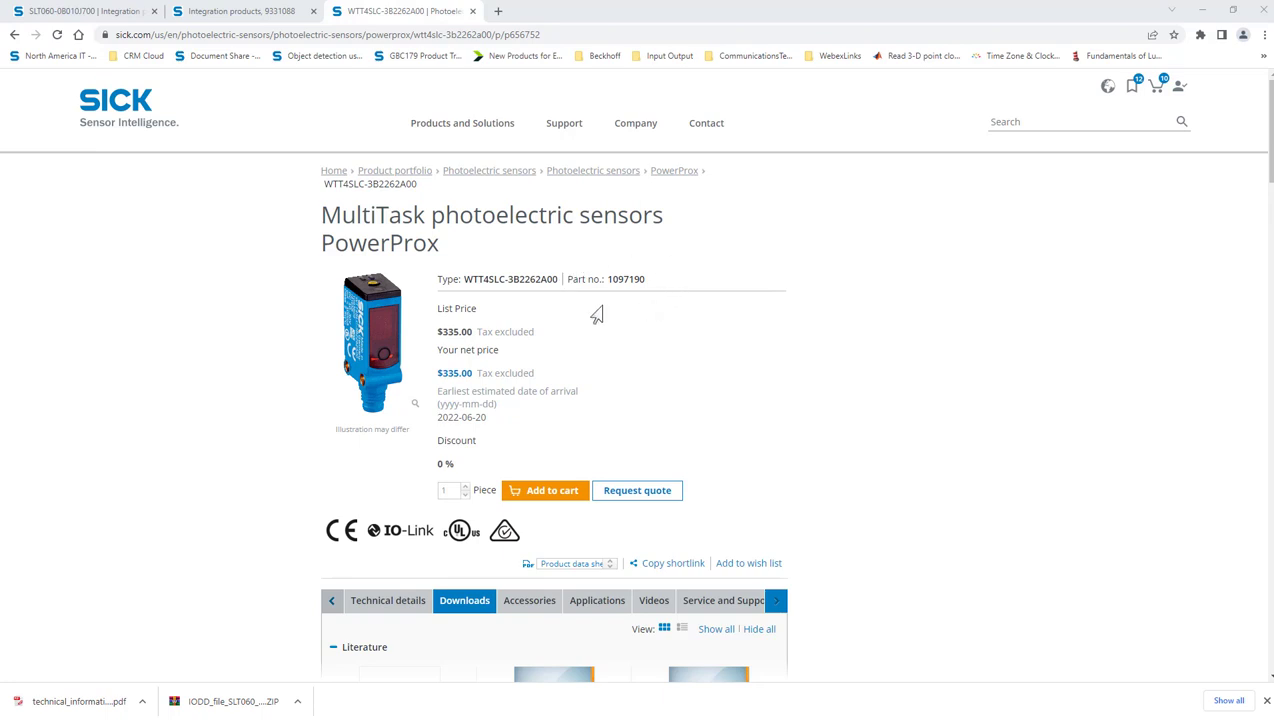
- Open the addendum to operating instructions titled WTT4SLC_DID8389149 from the sensor's literature downloads
{"action": "mouse_move", "coordinate": [1269, 164]}
{"action": "scroll", "coordinate": [1226, 342], "scroll_direction": "down", "scroll_amount": 3}
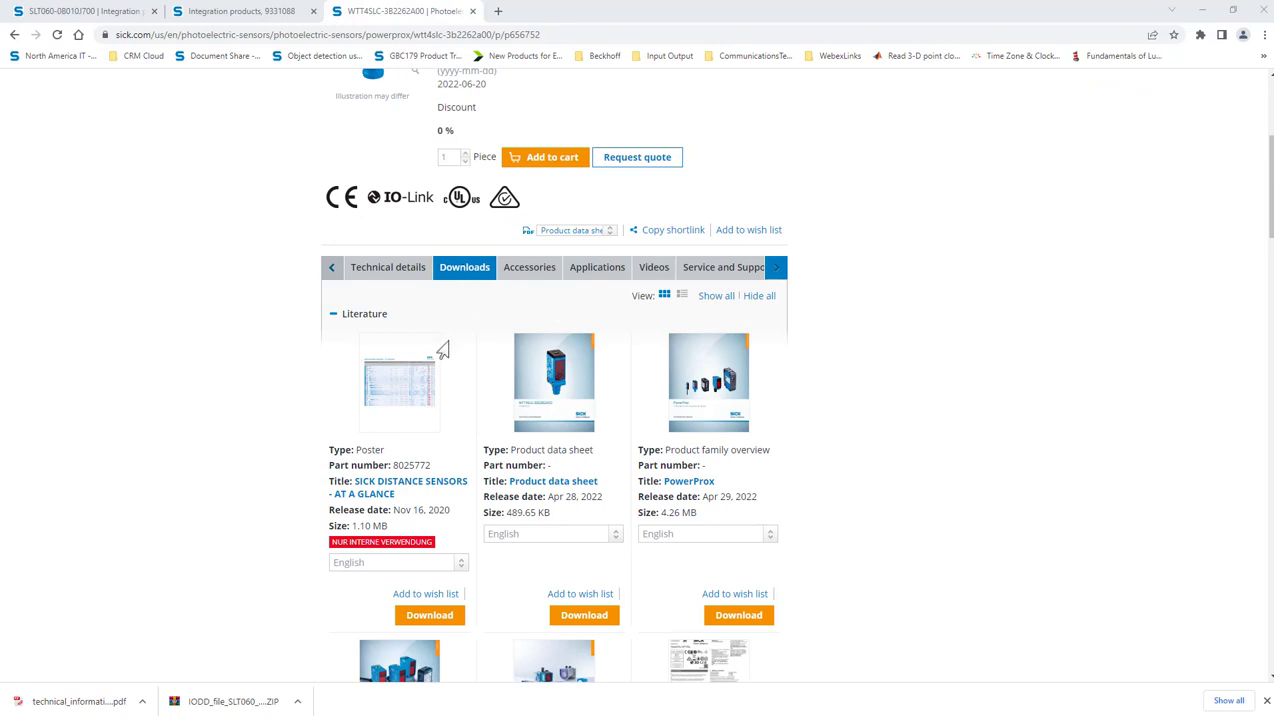
{"action": "scroll", "coordinate": [443, 349], "scroll_direction": "down", "scroll_amount": 3}
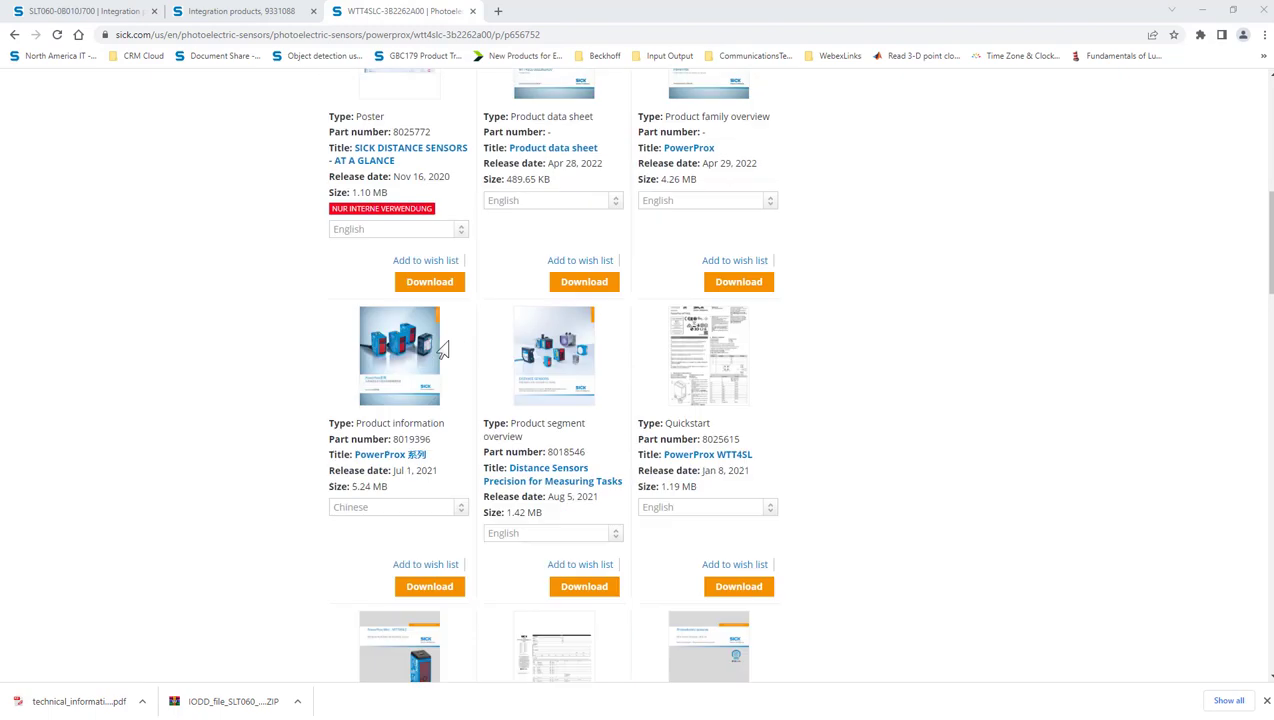
{"action": "scroll", "coordinate": [443, 349], "scroll_direction": "down", "scroll_amount": 3}
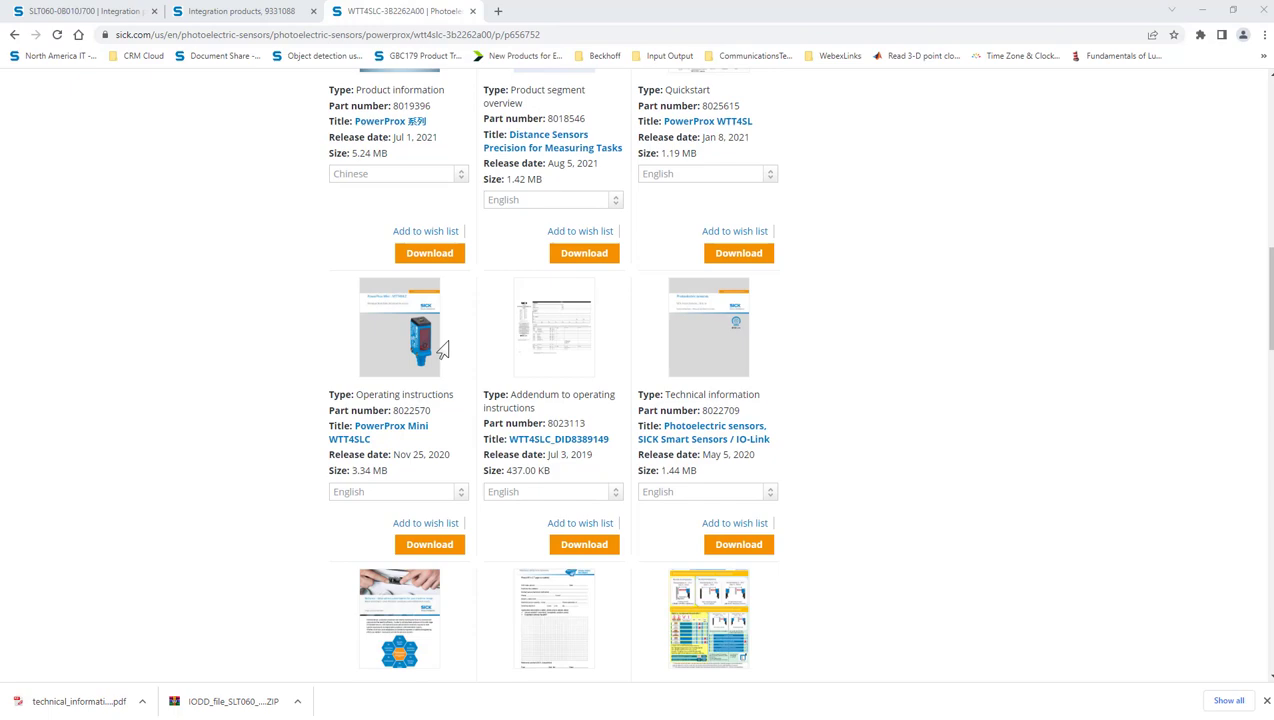
{"action": "scroll", "coordinate": [443, 349], "scroll_direction": "up", "scroll_amount": 3}
{"action": "scroll", "coordinate": [443, 349], "scroll_direction": "down", "scroll_amount": 3}
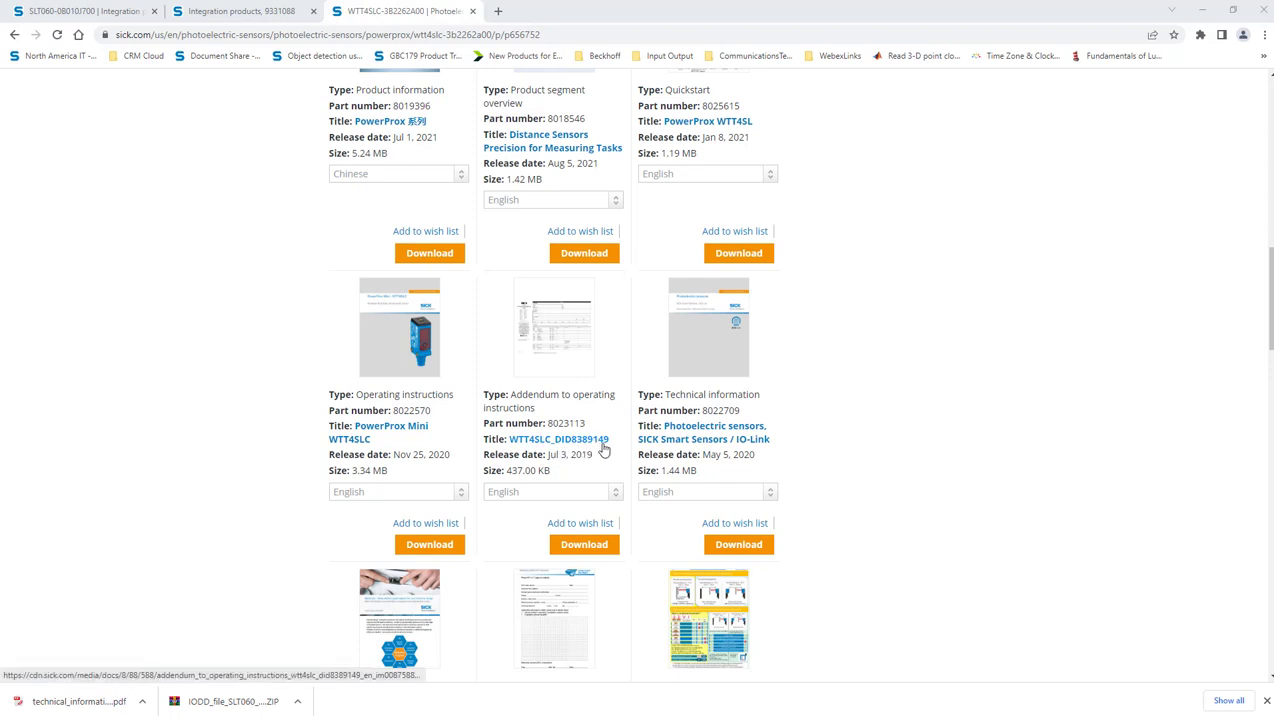
{"action": "left_click", "coordinate": [601, 443]}
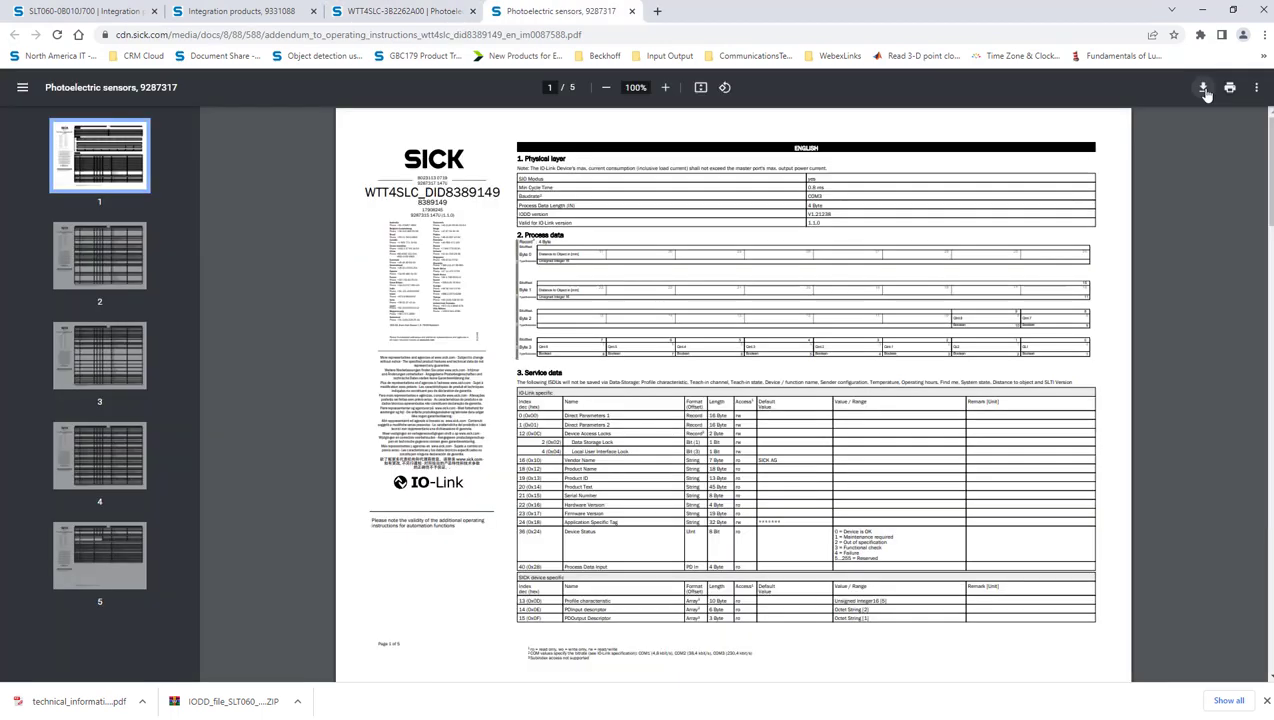
- Save the addendum PDF under its suggested name in Documents > allProd_179 > IODD files
{"action": "left_click", "coordinate": [1205, 92]}
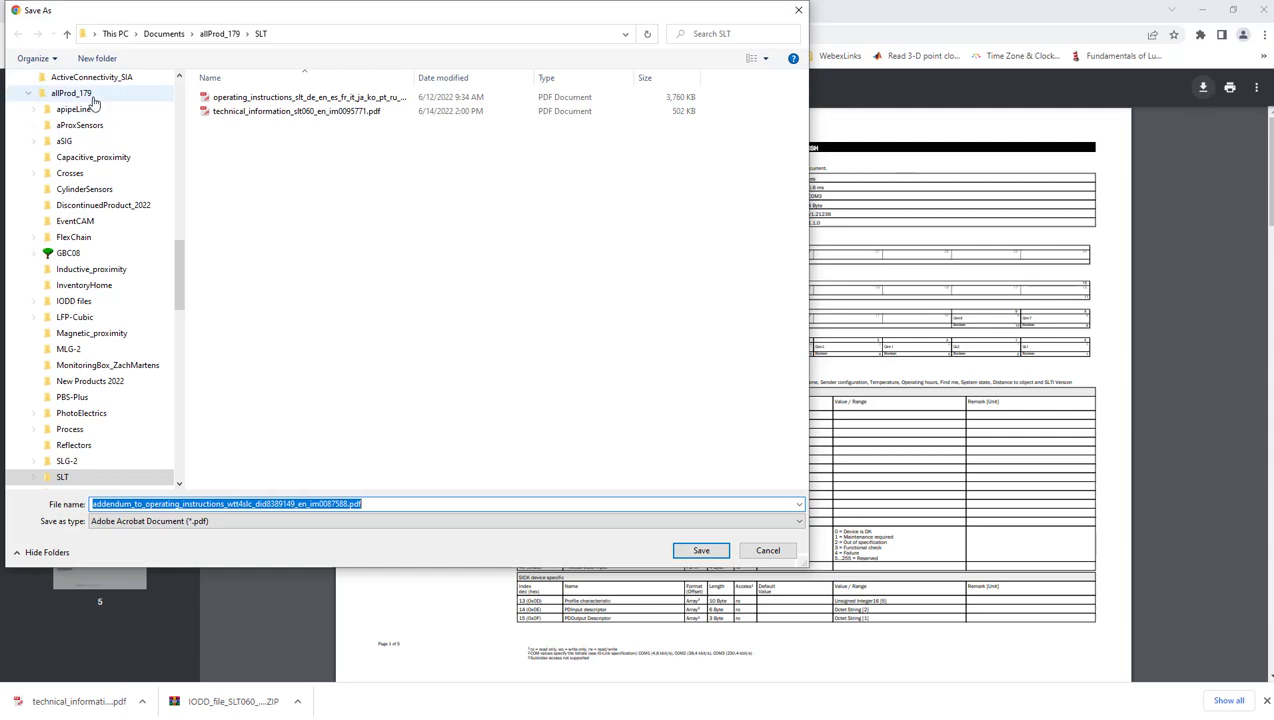
{"action": "left_click", "coordinate": [151, 37]}
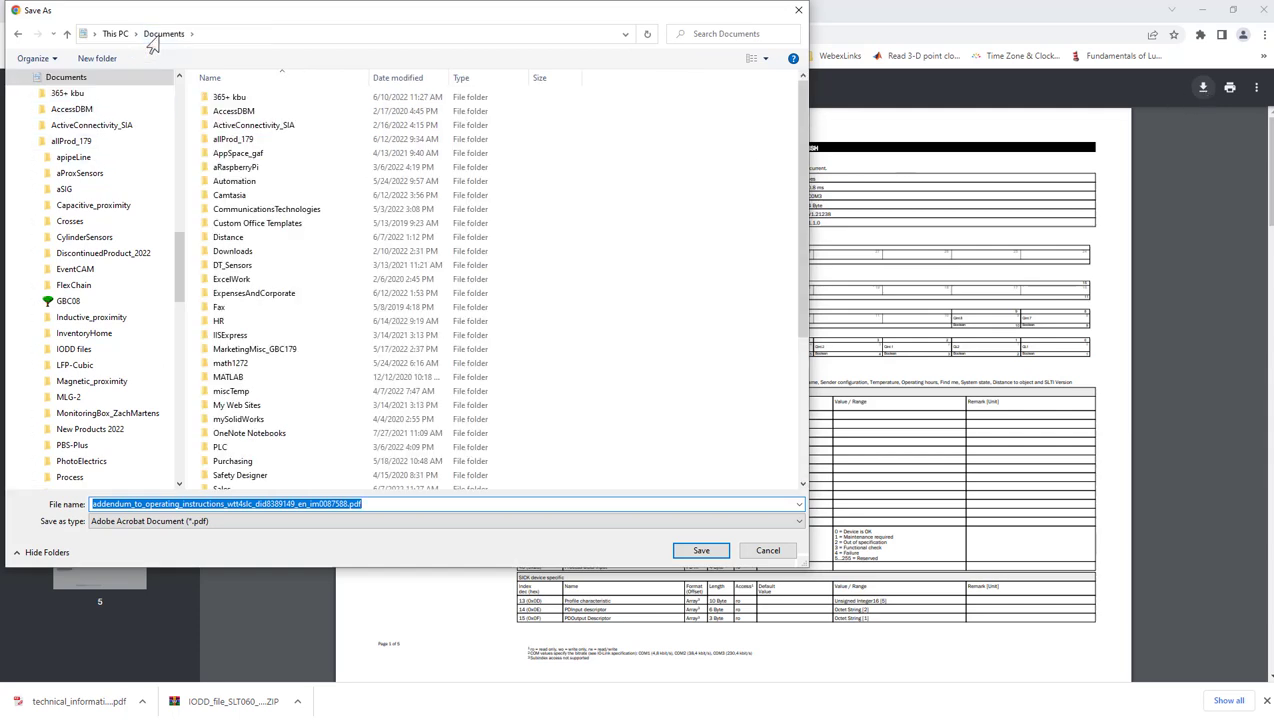
{"action": "double_click", "coordinate": [232, 139]}
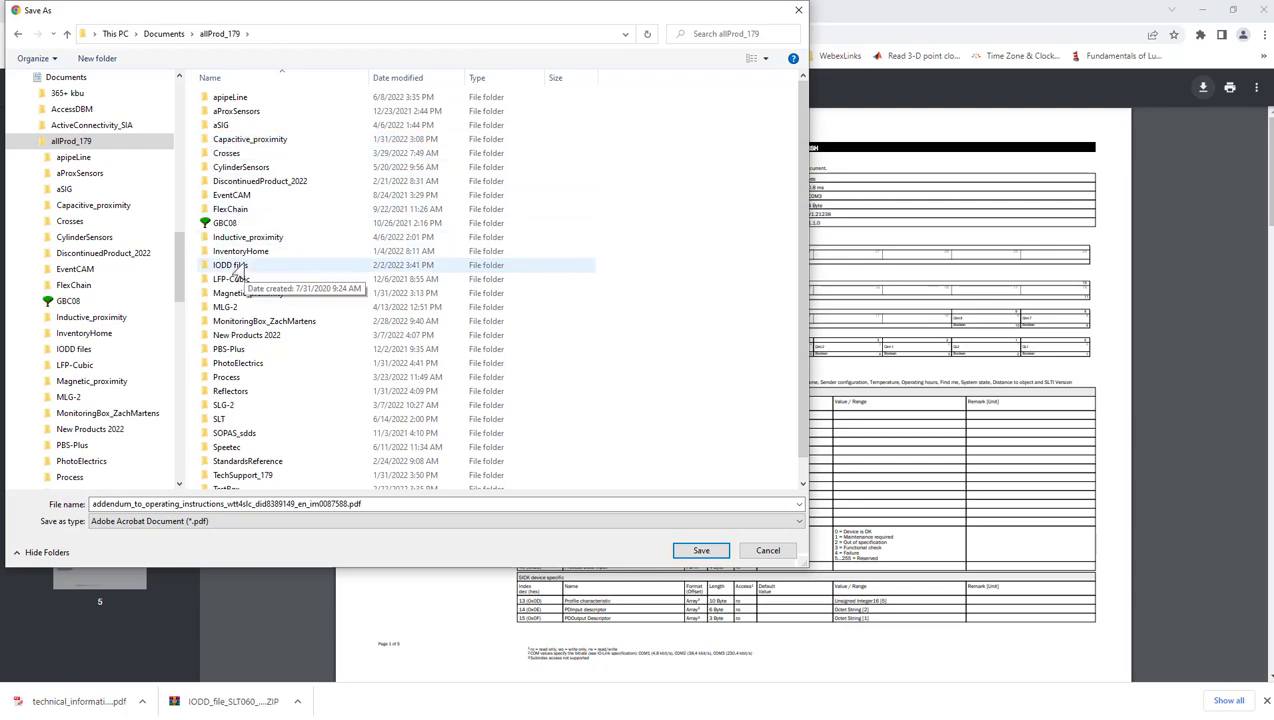
{"action": "double_click", "coordinate": [238, 269]}
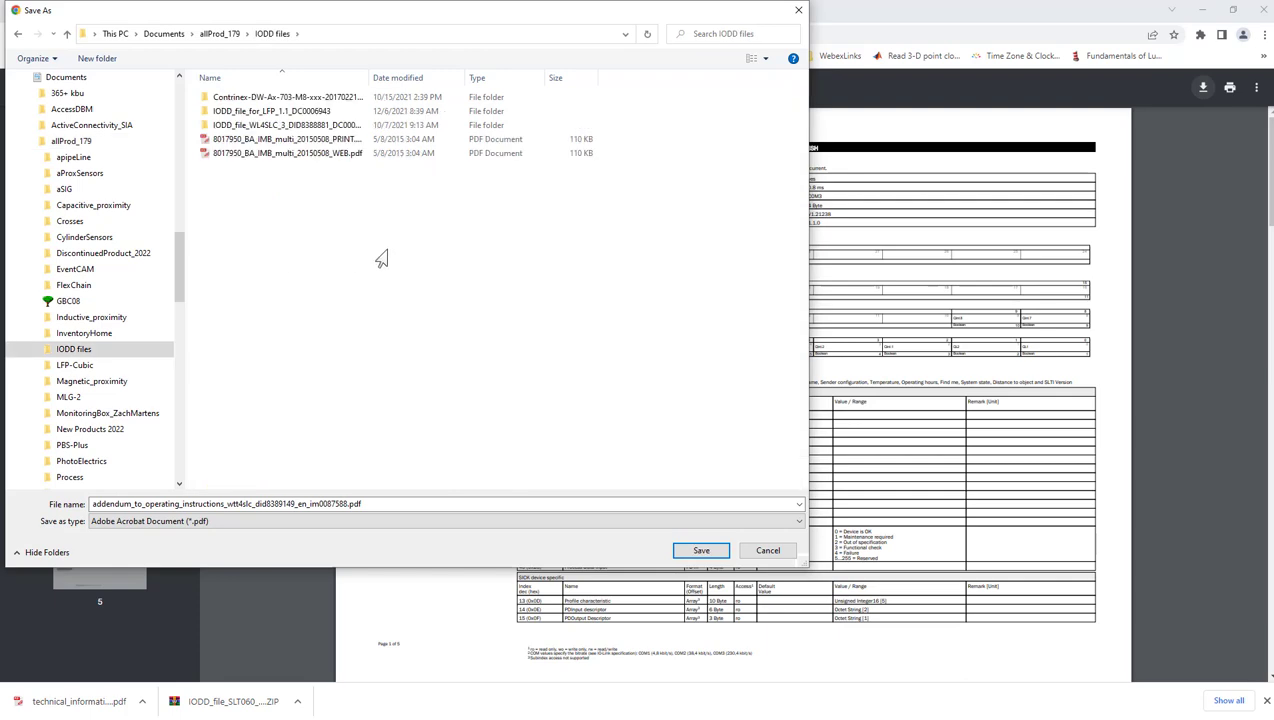
{"action": "left_click", "coordinate": [686, 556]}
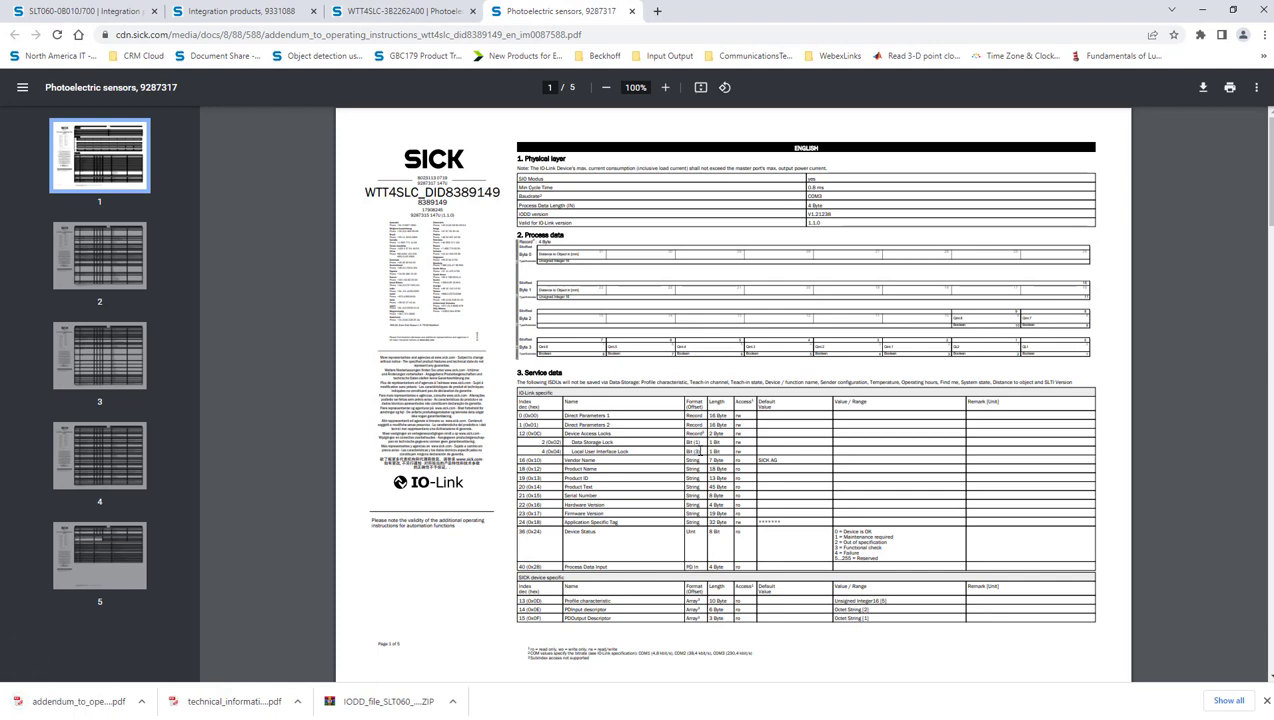
- Return to the WTT4SLC product page and download the IODD file WTT4SLC_DID8389149 from the software downloads, accepting the software terms
{"action": "left_click", "coordinate": [408, 14]}
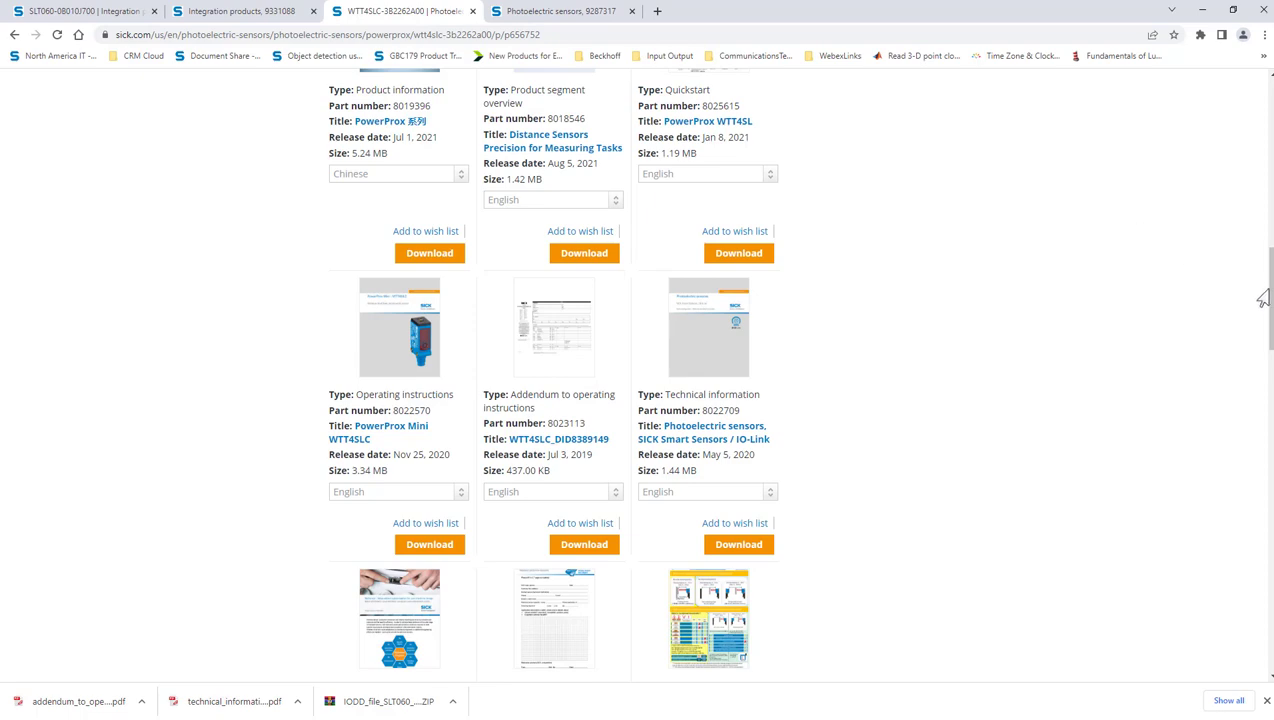
{"action": "left_click_drag", "start_coordinate": [1263, 300], "coordinate": [1263, 202]}
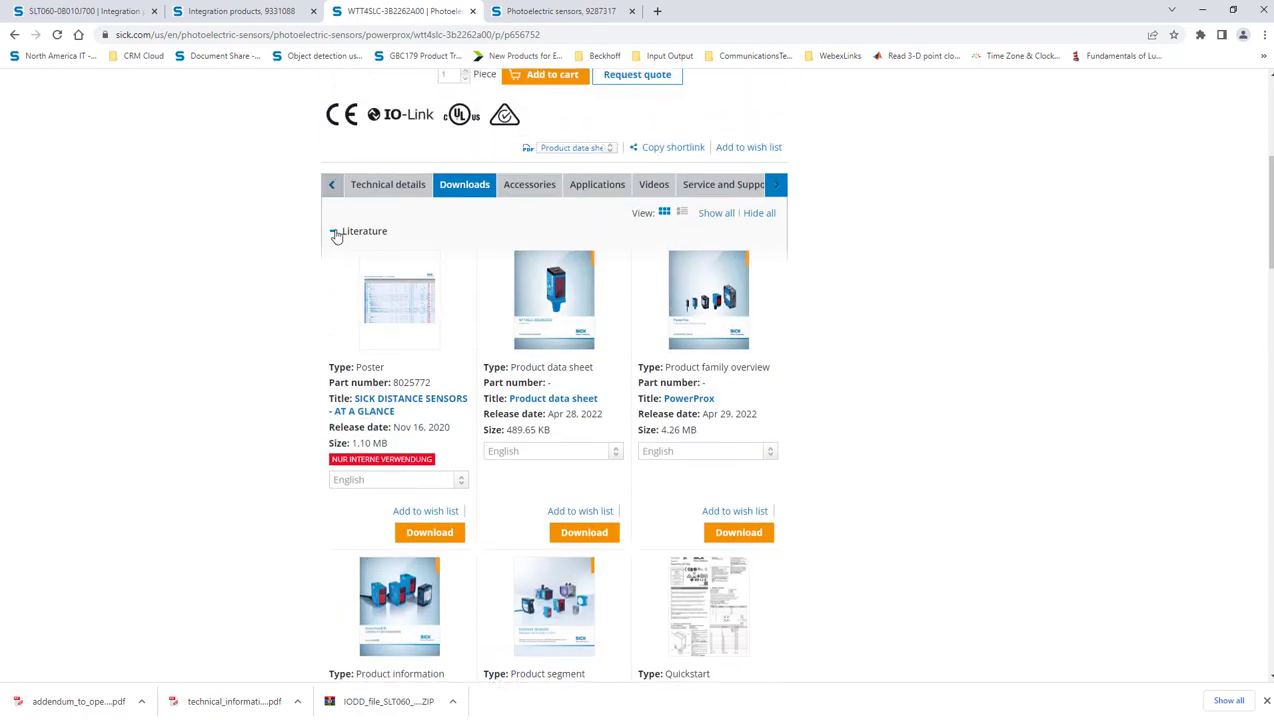
{"action": "left_click", "coordinate": [336, 233]}
{"action": "left_click", "coordinate": [334, 268]}
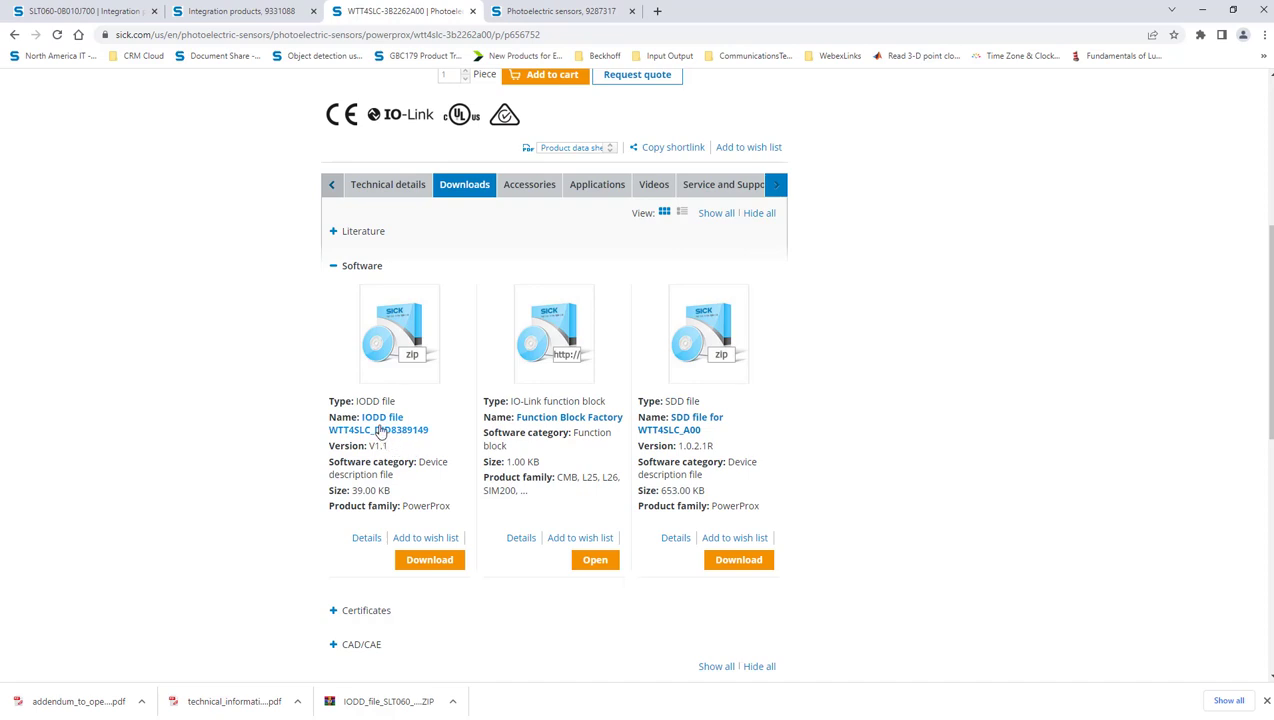
{"action": "left_click", "coordinate": [381, 430]}
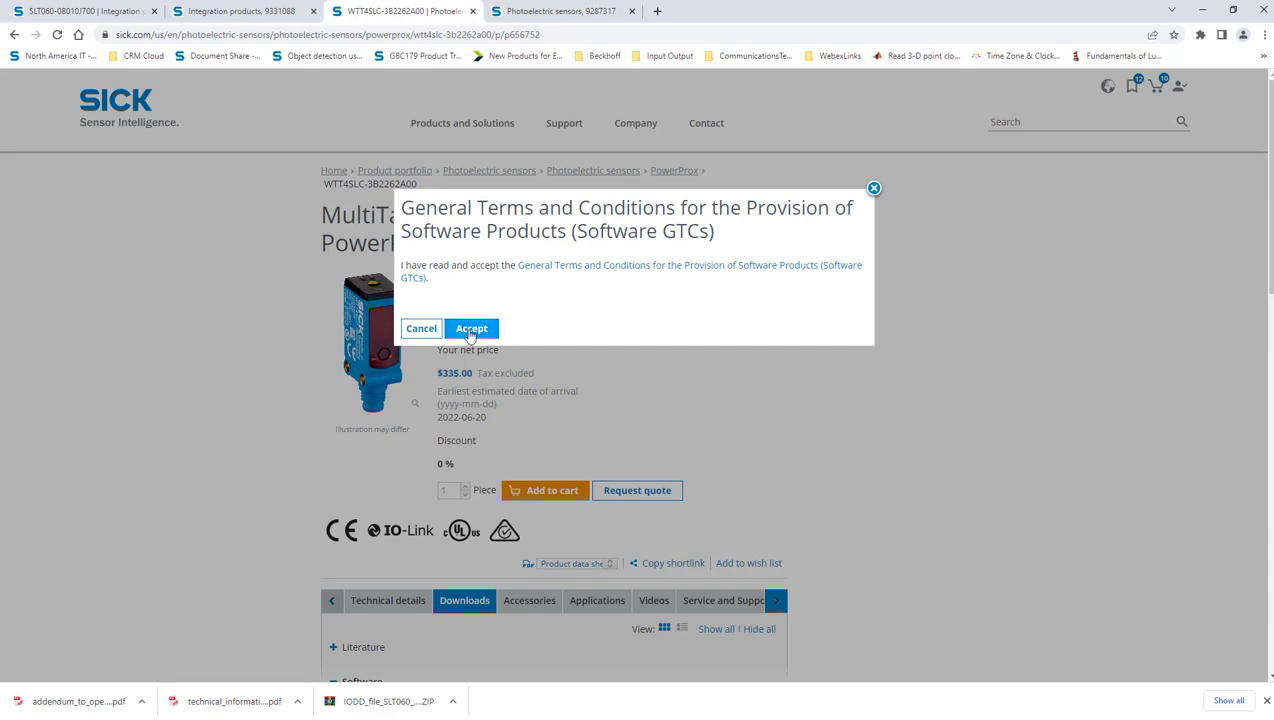
{"action": "left_click", "coordinate": [470, 333]}
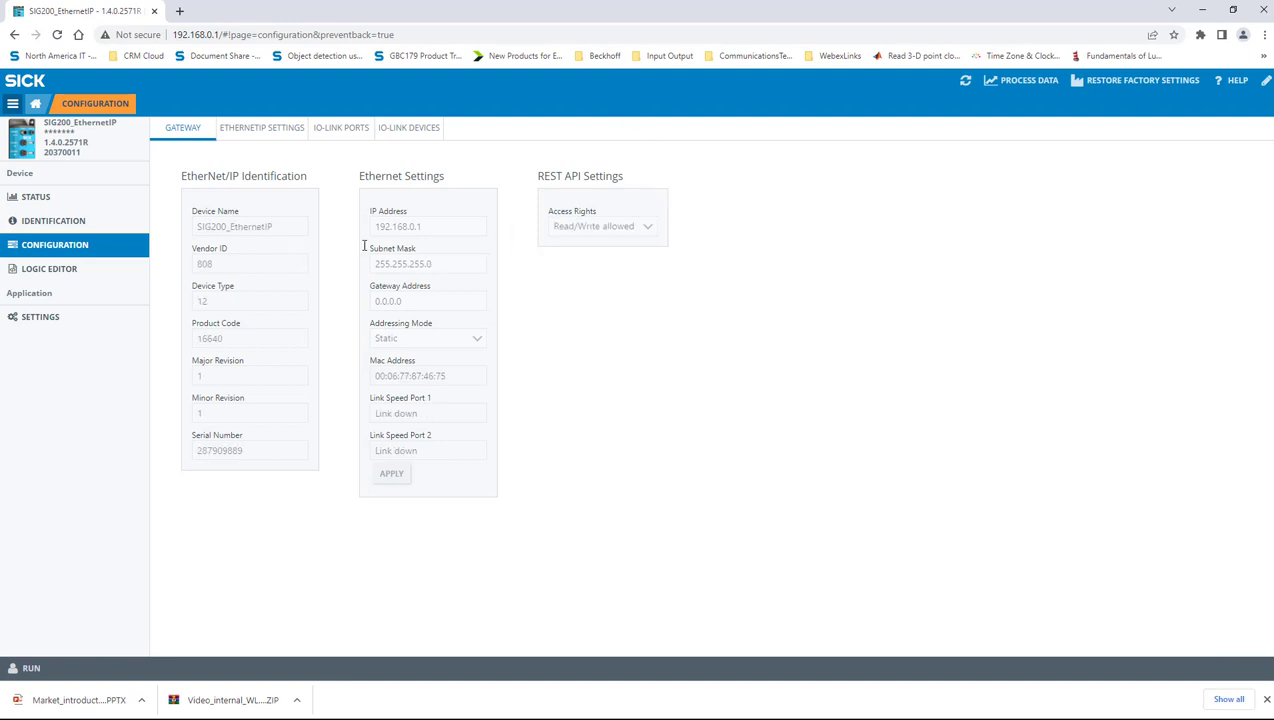
- Go to the gateway's IO-Link ports configuration and log in as Maintenance, entering the account password
{"action": "left_click", "coordinate": [328, 130]}
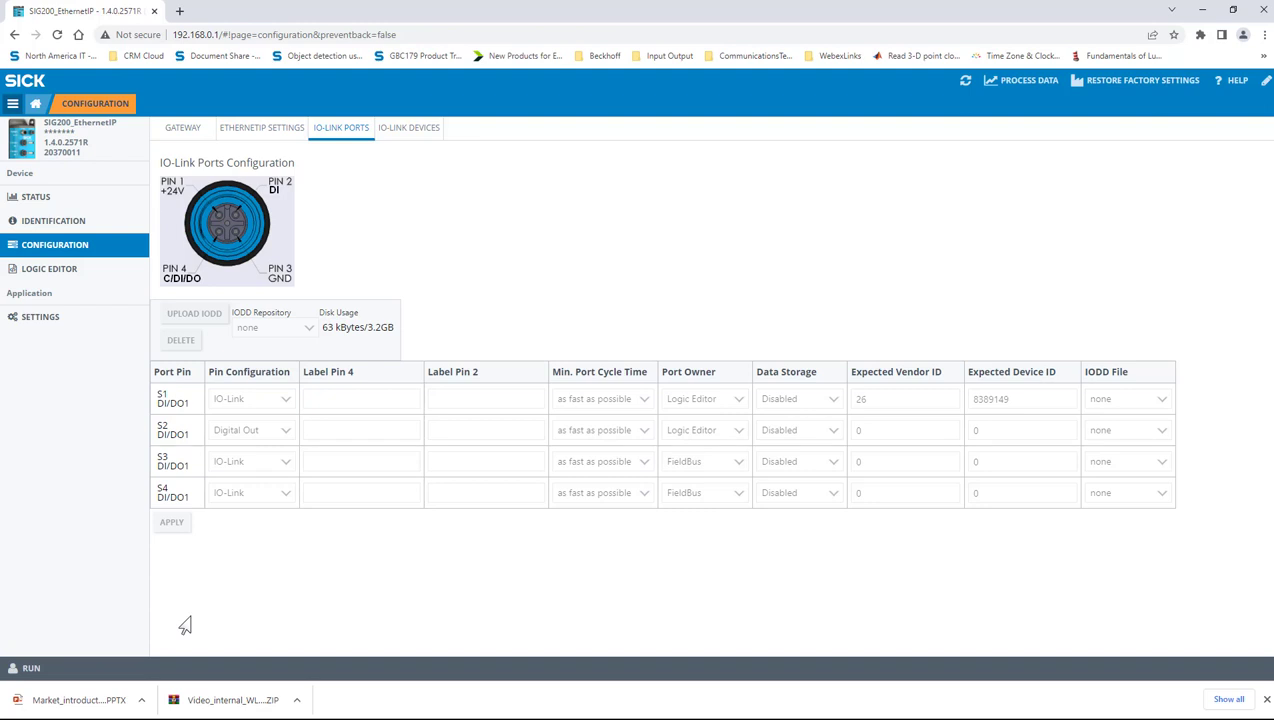
{"action": "left_click", "coordinate": [30, 670]}
{"action": "left_click", "coordinate": [752, 349]}
{"action": "left_click", "coordinate": [697, 389]}
{"action": "left_click", "coordinate": [626, 387]}
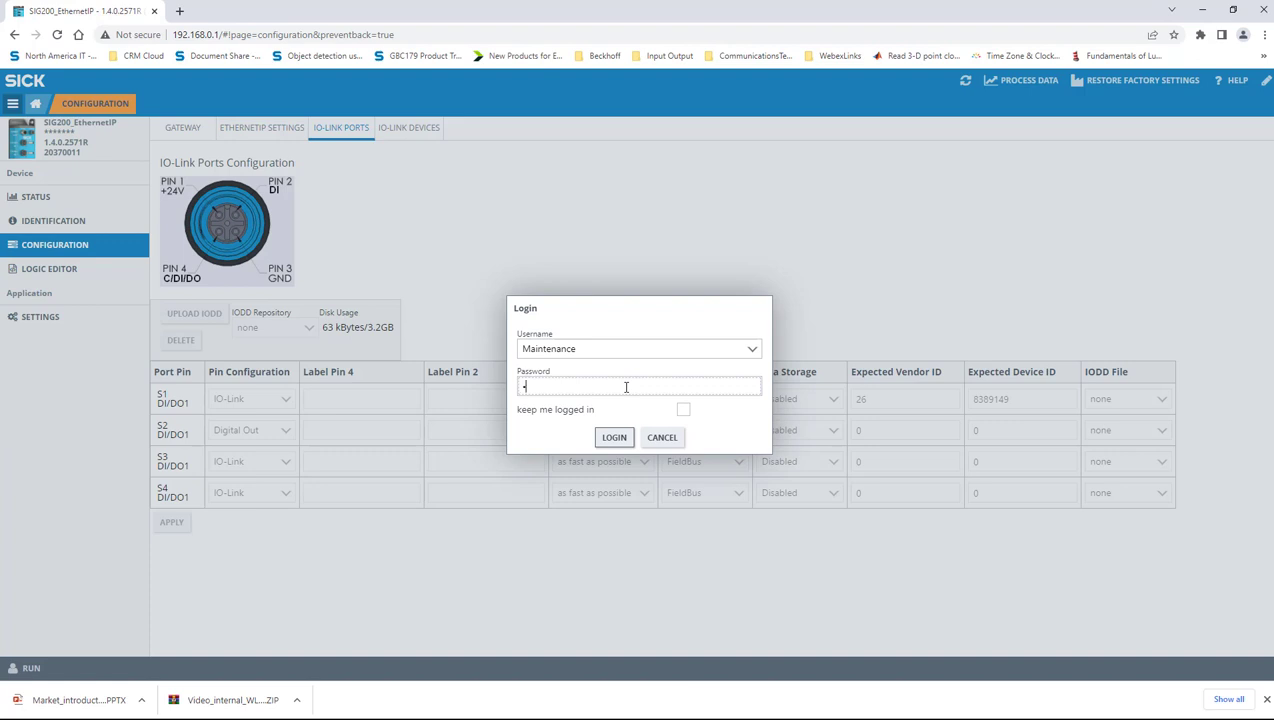
{"action": "key", "text": "Return"}
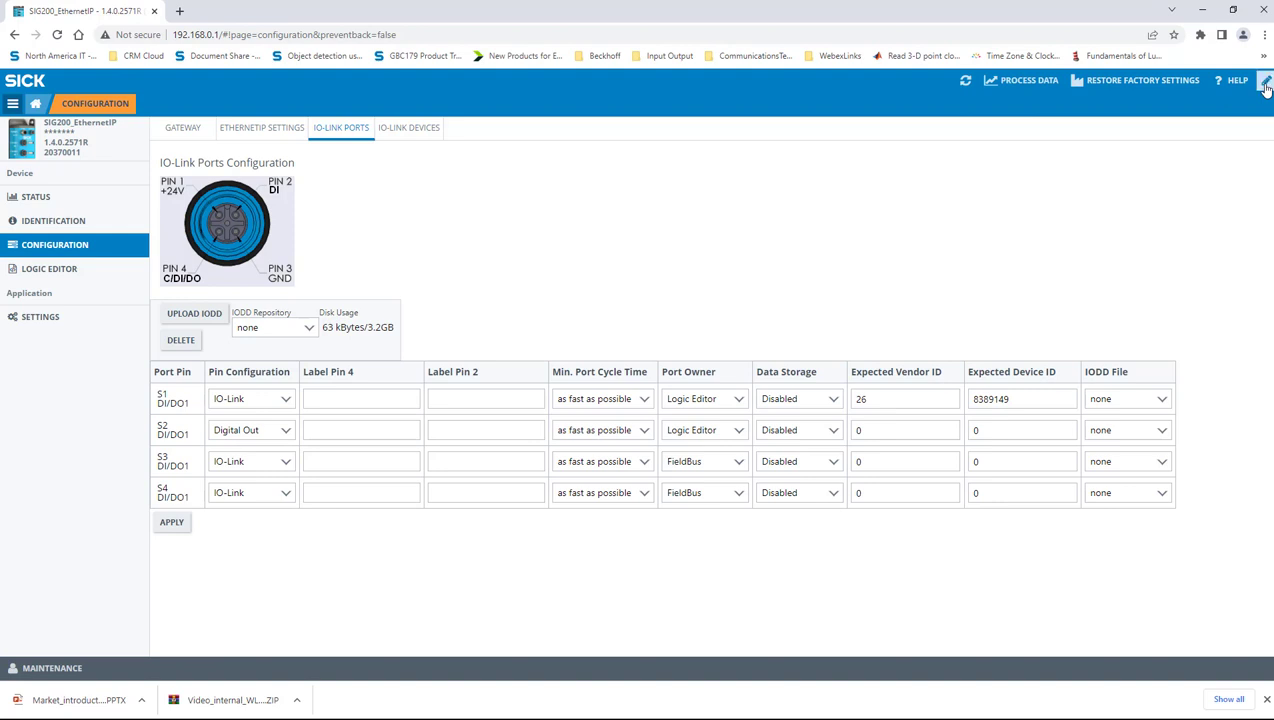
- Upload IODD_file_WTT4SLC_DID8389149_DC0011999.ZIP from the IODD files folder to the gateway's IODD repository
{"action": "left_click", "coordinate": [309, 330]}
{"action": "left_click", "coordinate": [309, 334]}
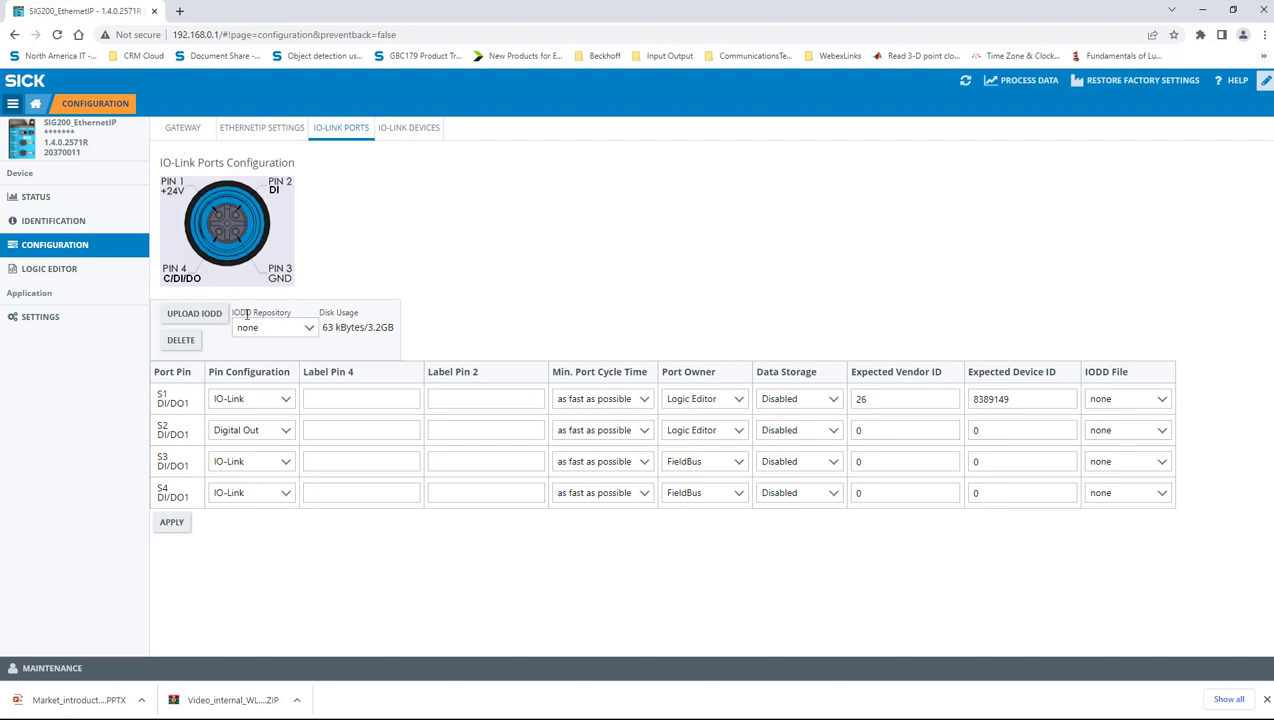
{"action": "left_click", "coordinate": [196, 318]}
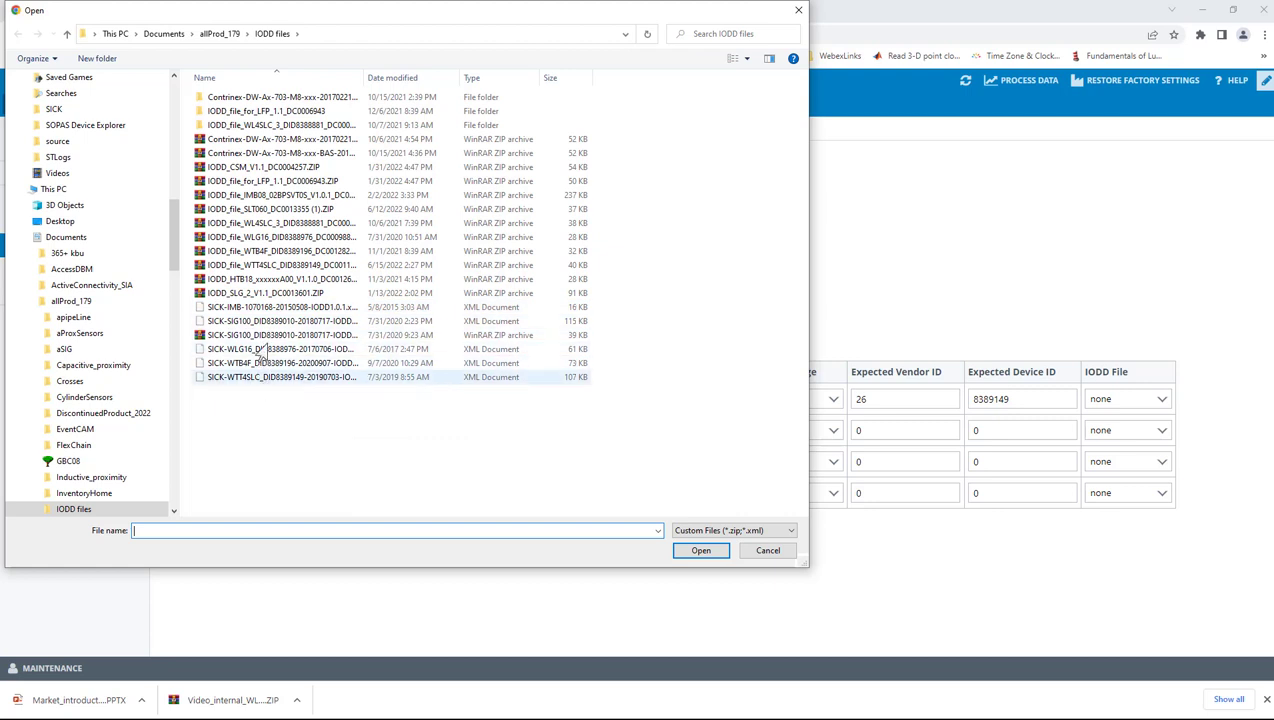
{"action": "left_click", "coordinate": [262, 266]}
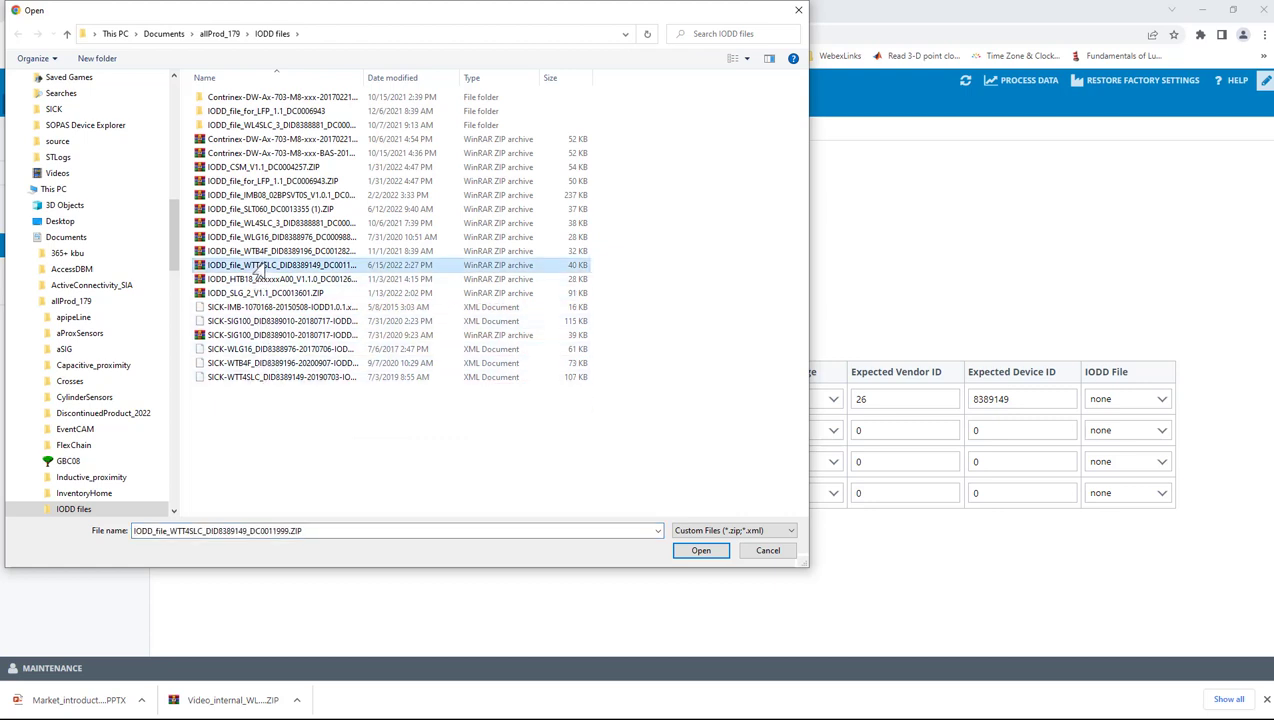
{"action": "left_click", "coordinate": [700, 551]}
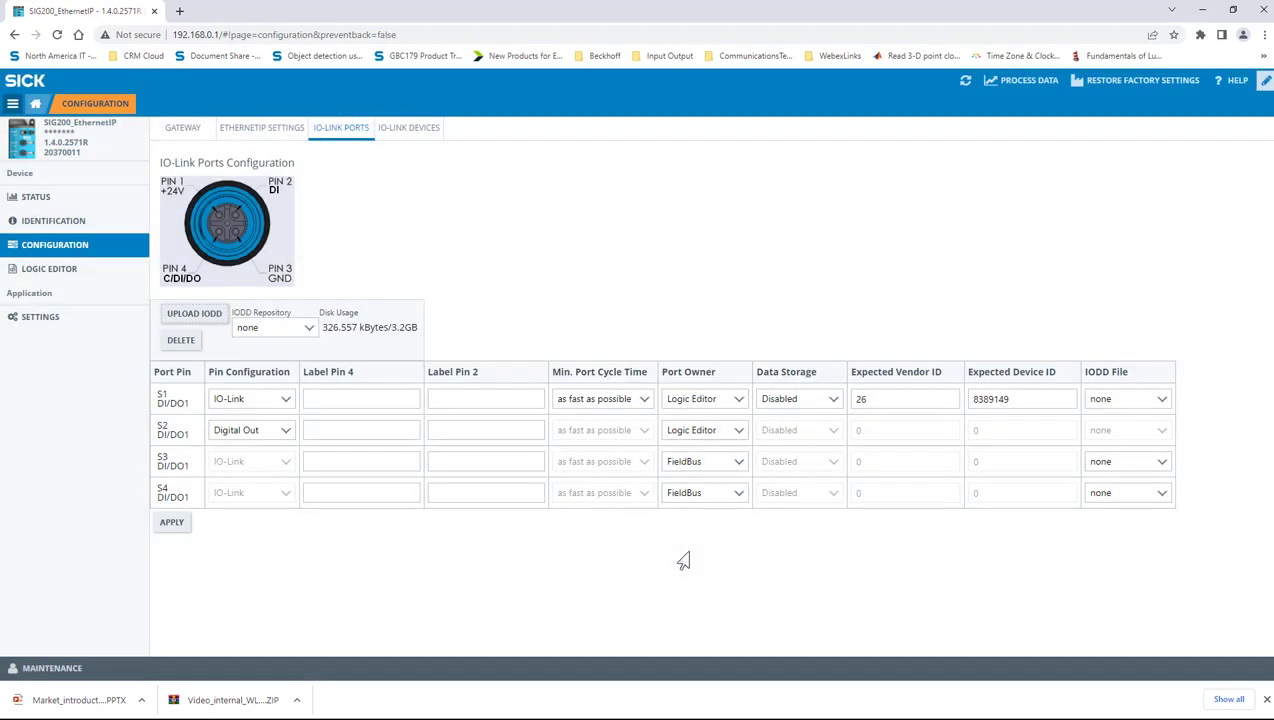
- Assign IODD_file_WTT4SLC_DID8389149_DC0011999.zip to port S1 and apply the port configuration
{"action": "left_click", "coordinate": [1161, 399]}
{"action": "left_click", "coordinate": [1007, 446]}
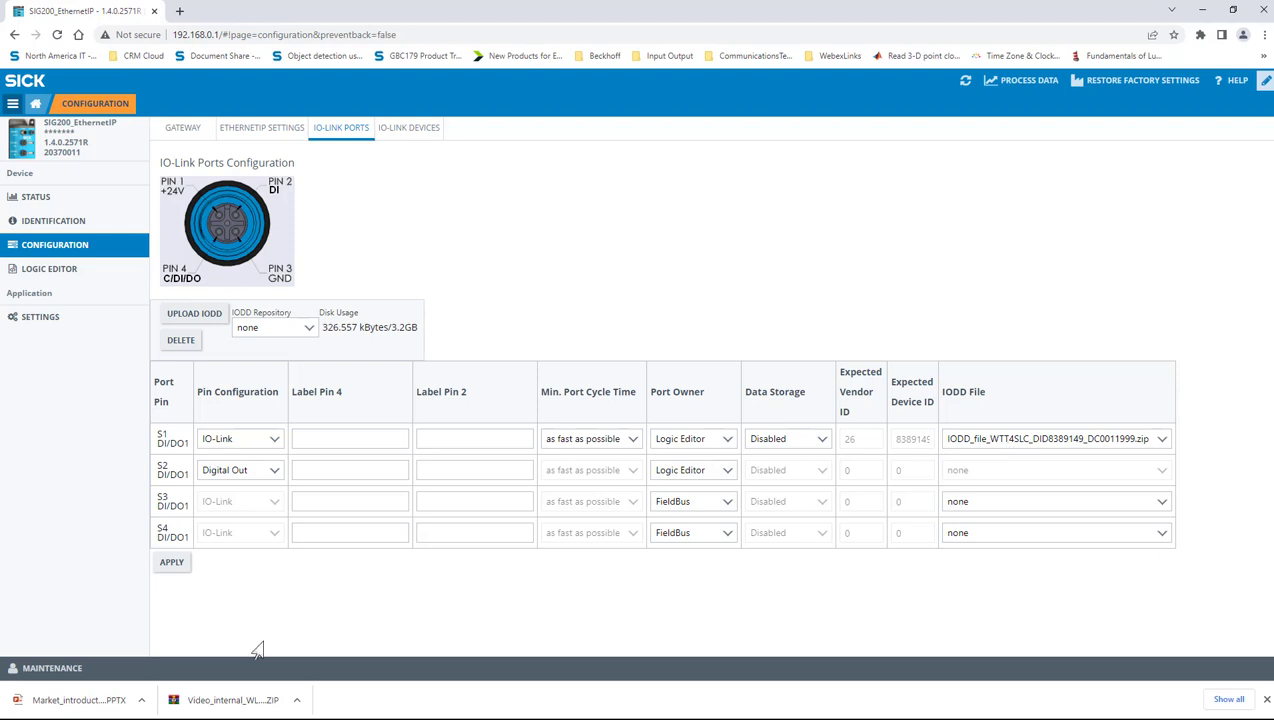
{"action": "left_click", "coordinate": [173, 563]}
- Compare the port S1 device information with the expected IDs in the port configuration, and review the sensor's identification data in the IODD View
{"action": "left_click", "coordinate": [408, 131]}
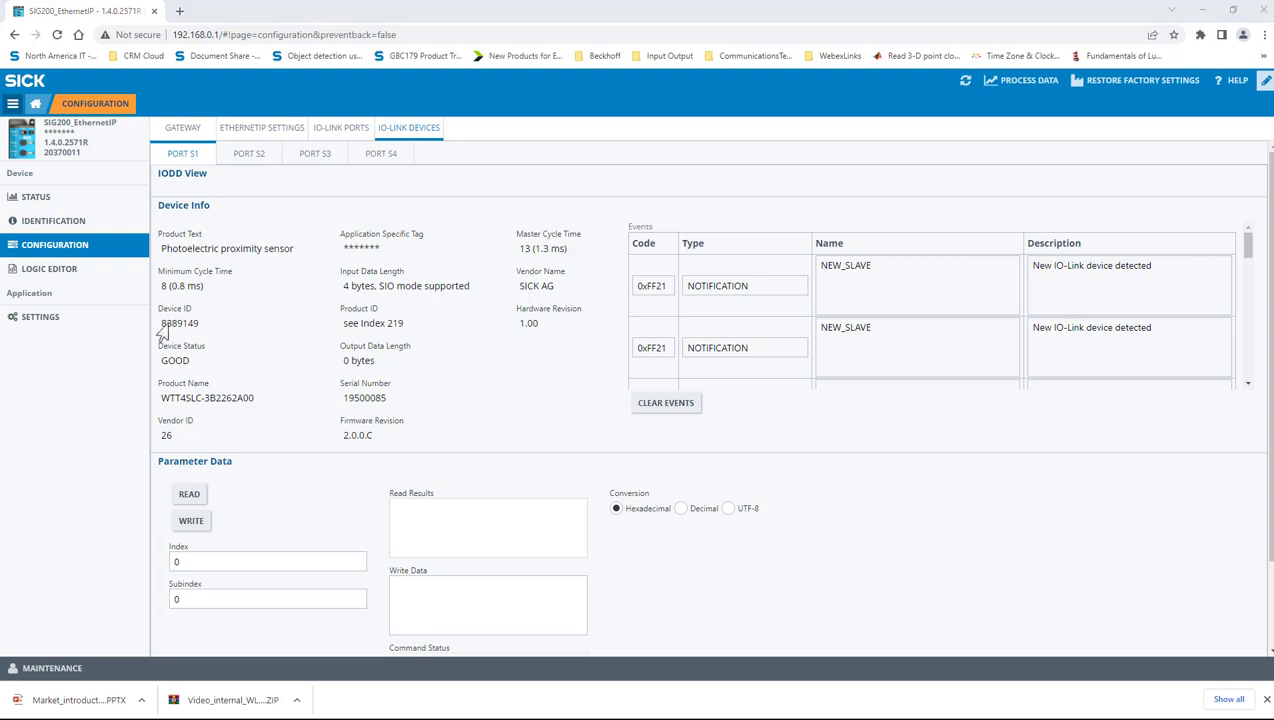
{"action": "left_click", "coordinate": [338, 134]}
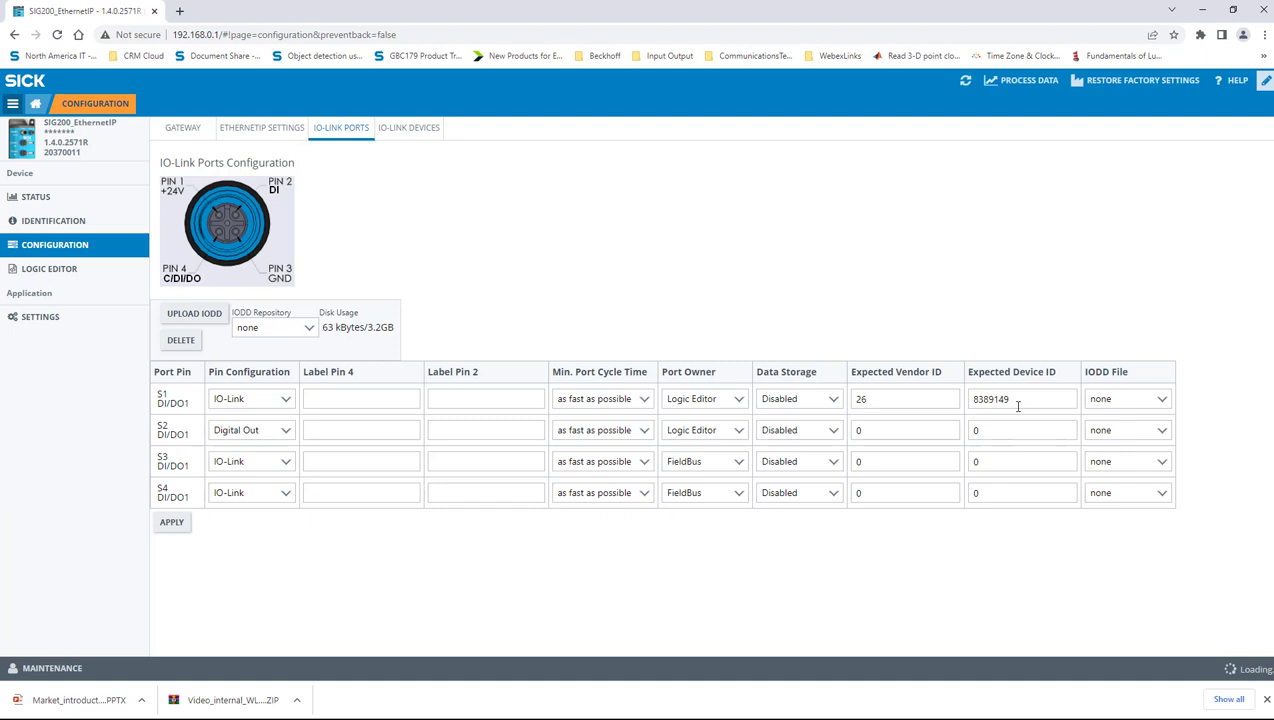
{"action": "left_click", "coordinate": [408, 128]}
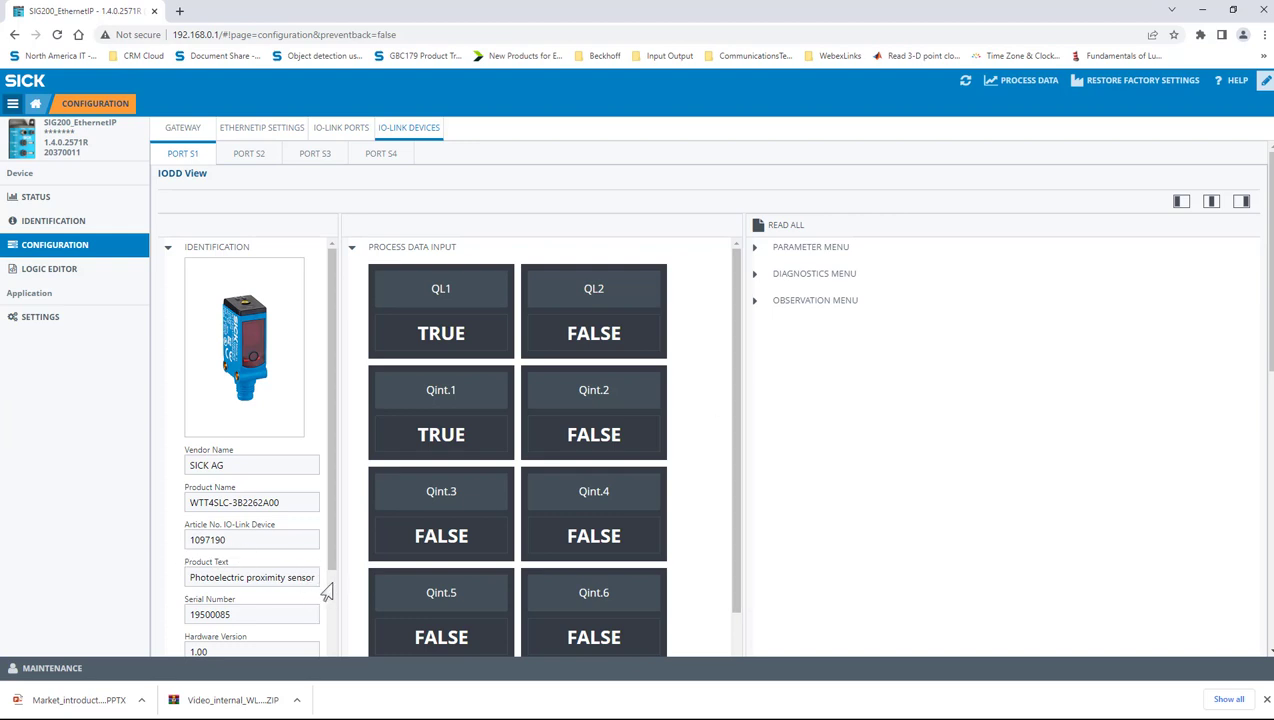
{"action": "scroll", "coordinate": [326, 592], "scroll_direction": "down", "scroll_amount": 3}
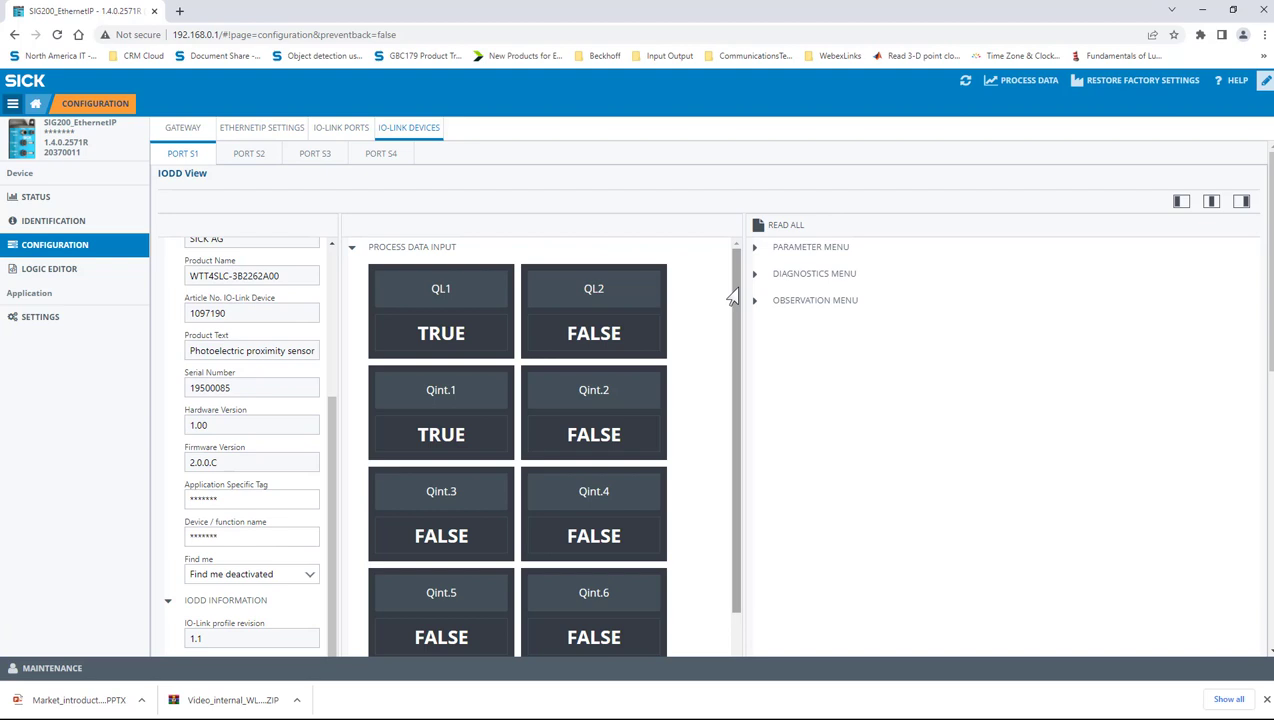
- Hide the IODD View's identification and process data panes and review the Detection Specification settings in the Parameter Menu
{"action": "left_click", "coordinate": [1183, 203]}
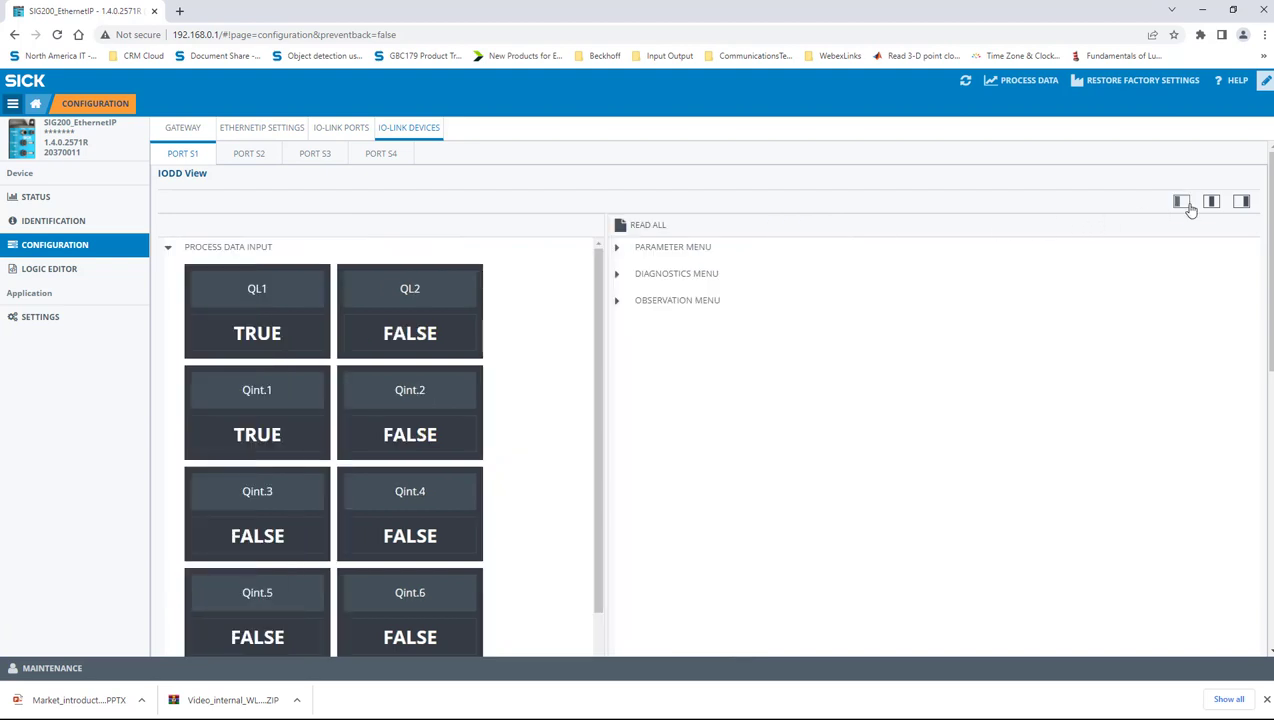
{"action": "left_click", "coordinate": [1213, 203]}
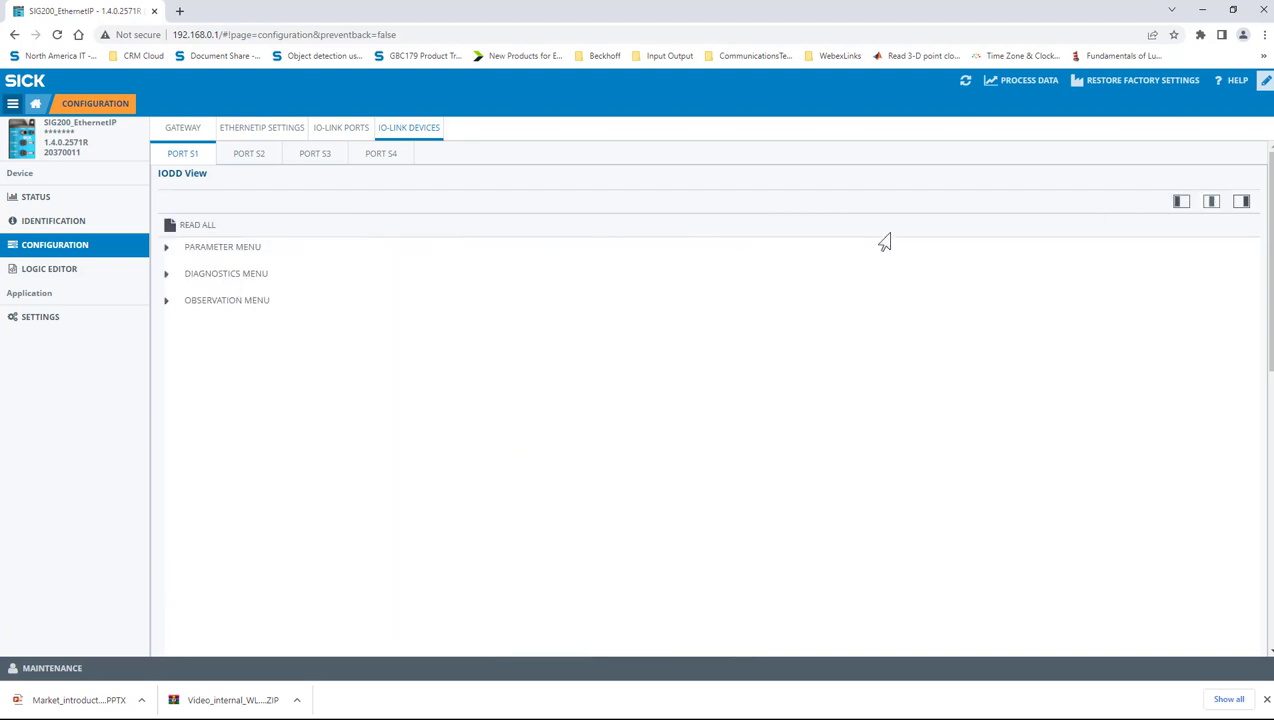
{"action": "left_click", "coordinate": [165, 247]}
{"action": "left_click", "coordinate": [185, 267]}
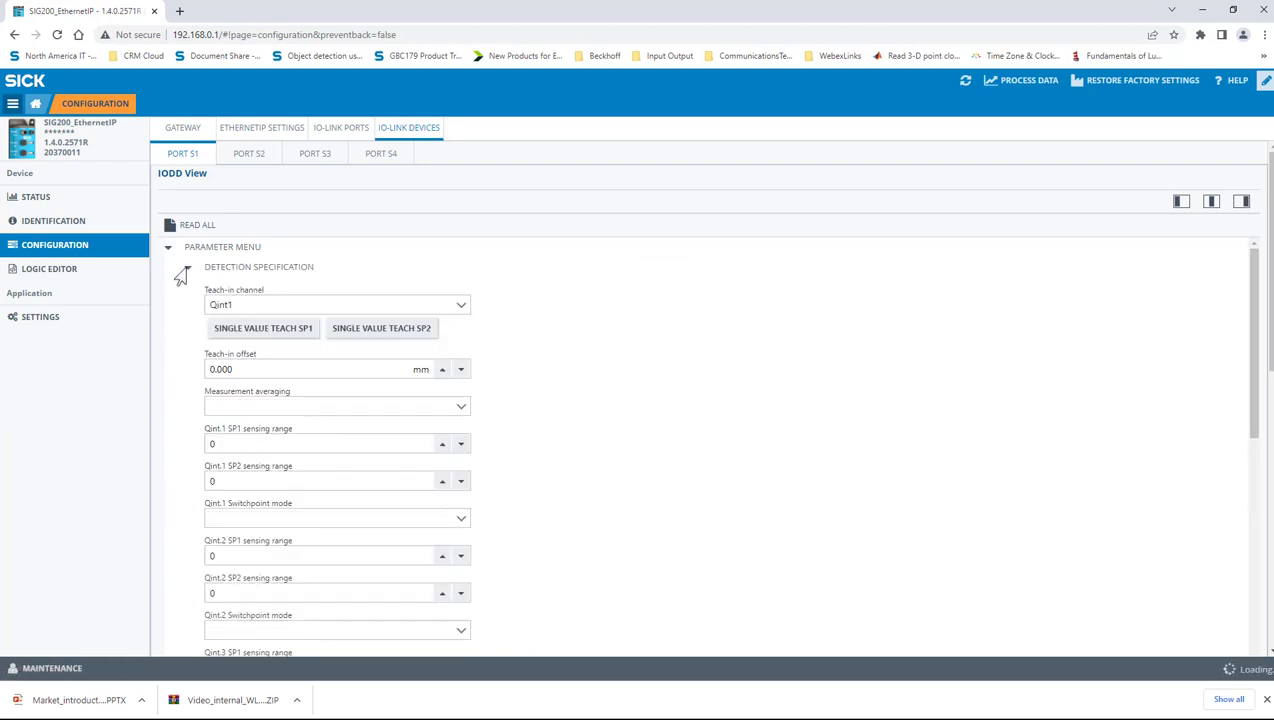
{"action": "scroll", "coordinate": [1246, 456], "scroll_direction": "down", "scroll_amount": 5}
{"action": "scroll", "coordinate": [1234, 398], "scroll_direction": "up", "scroll_amount": 5}
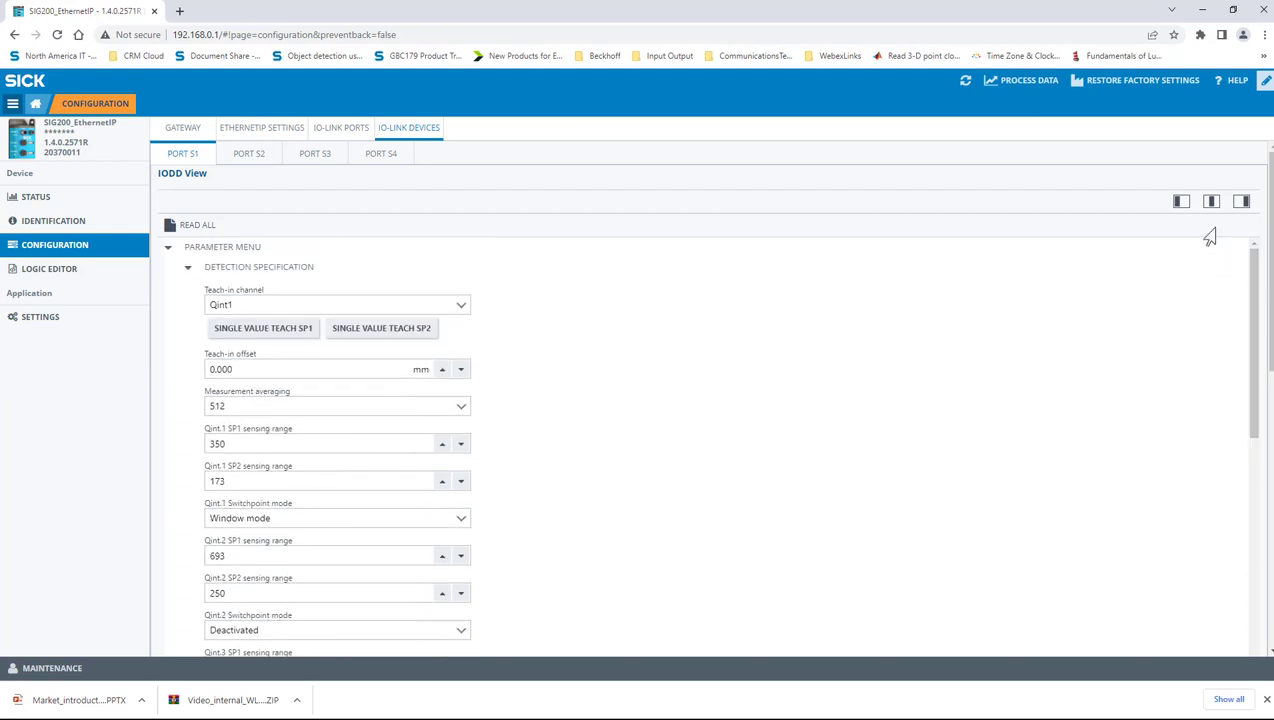
- Hide the parameter pane and show only the Process Data Input pane in the IODD View
{"action": "left_click", "coordinate": [1241, 203]}
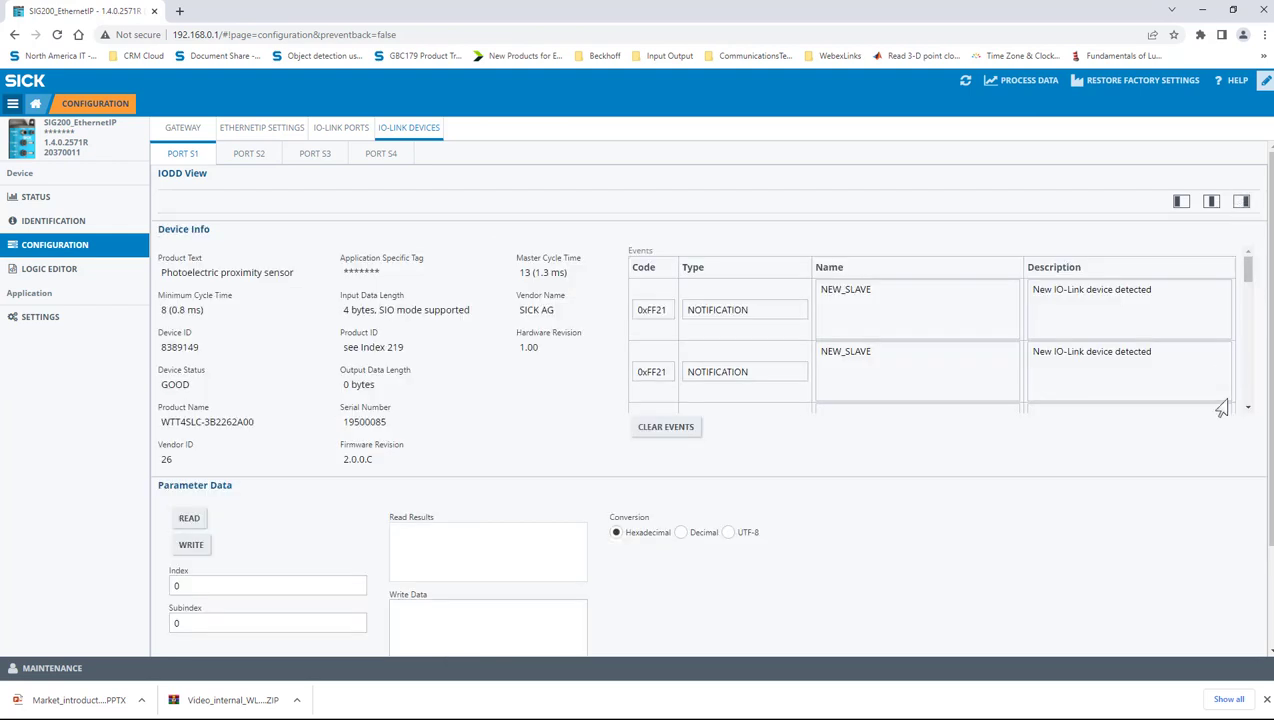
{"action": "scroll", "coordinate": [1243, 303], "scroll_direction": "down", "scroll_amount": 1}
{"action": "left_click", "coordinate": [1211, 202]}
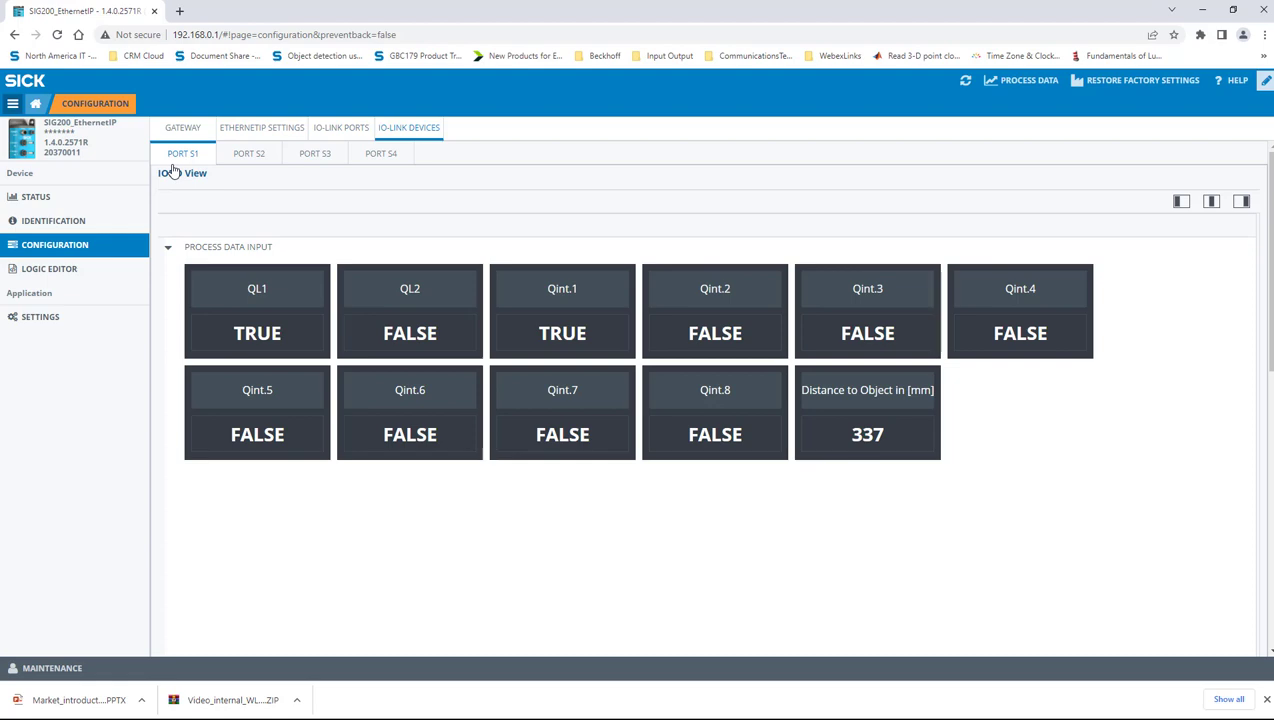
- Switch to File Explorer and open the WTT4SLC addendum to operating instructions PDF from the IODD files folder
{"action": "key", "text": "alt+Tab"}
{"action": "left_click_drag", "start_coordinate": [790, 570], "coordinate": [808, 608]}
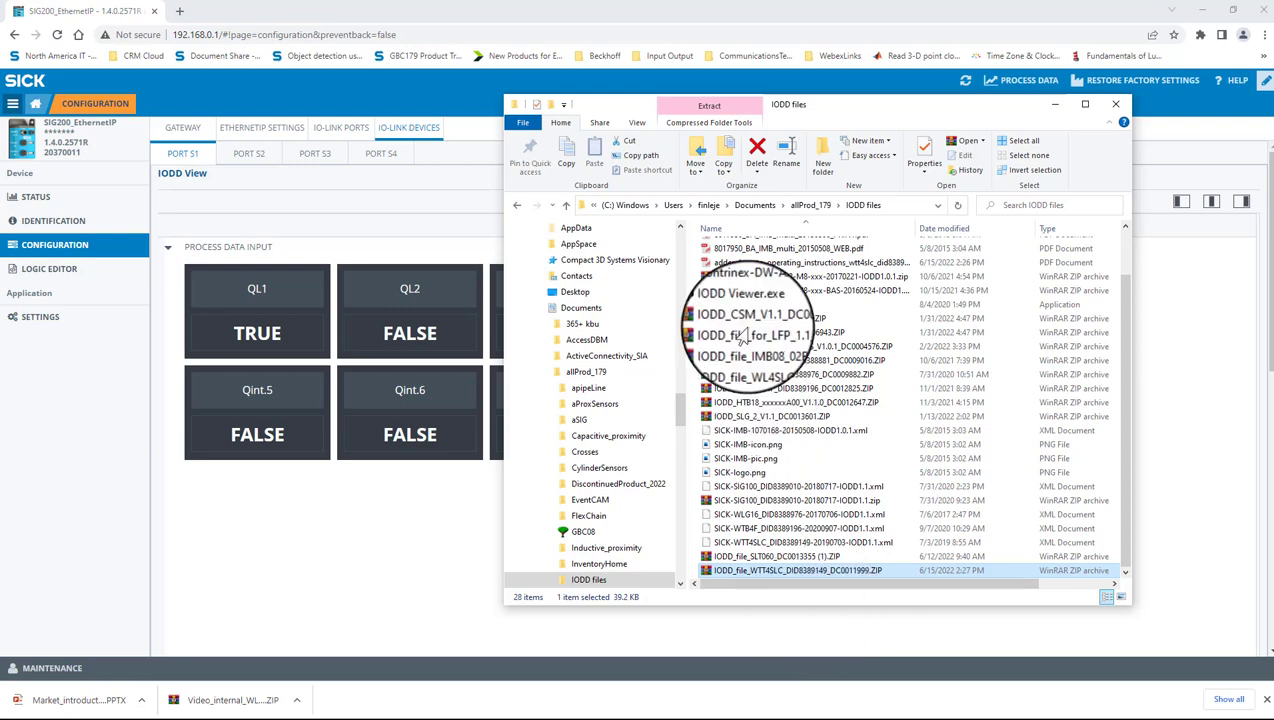
{"action": "double_click", "coordinate": [738, 269]}
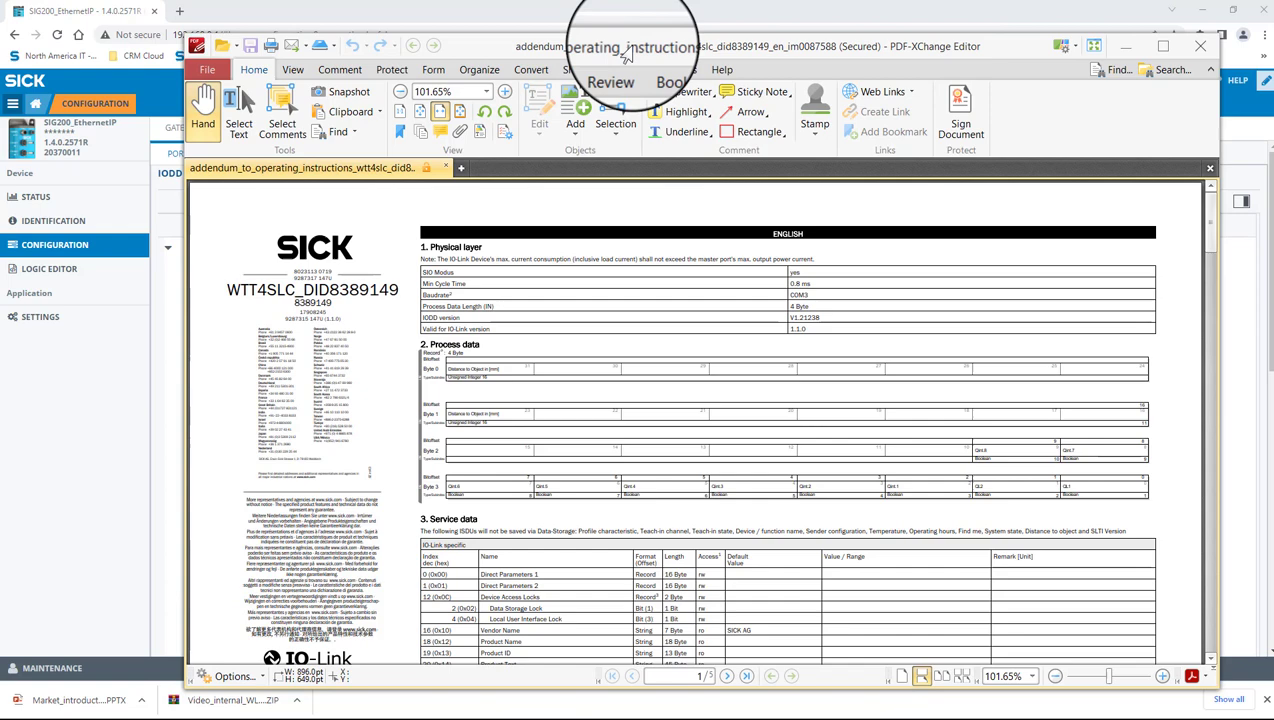
- Review the process data byte layout in the addendum, and return to the SIG200 web page to show the gateway's raw process data
{"action": "left_click_drag", "start_coordinate": [625, 55], "coordinate": [556, 38]}
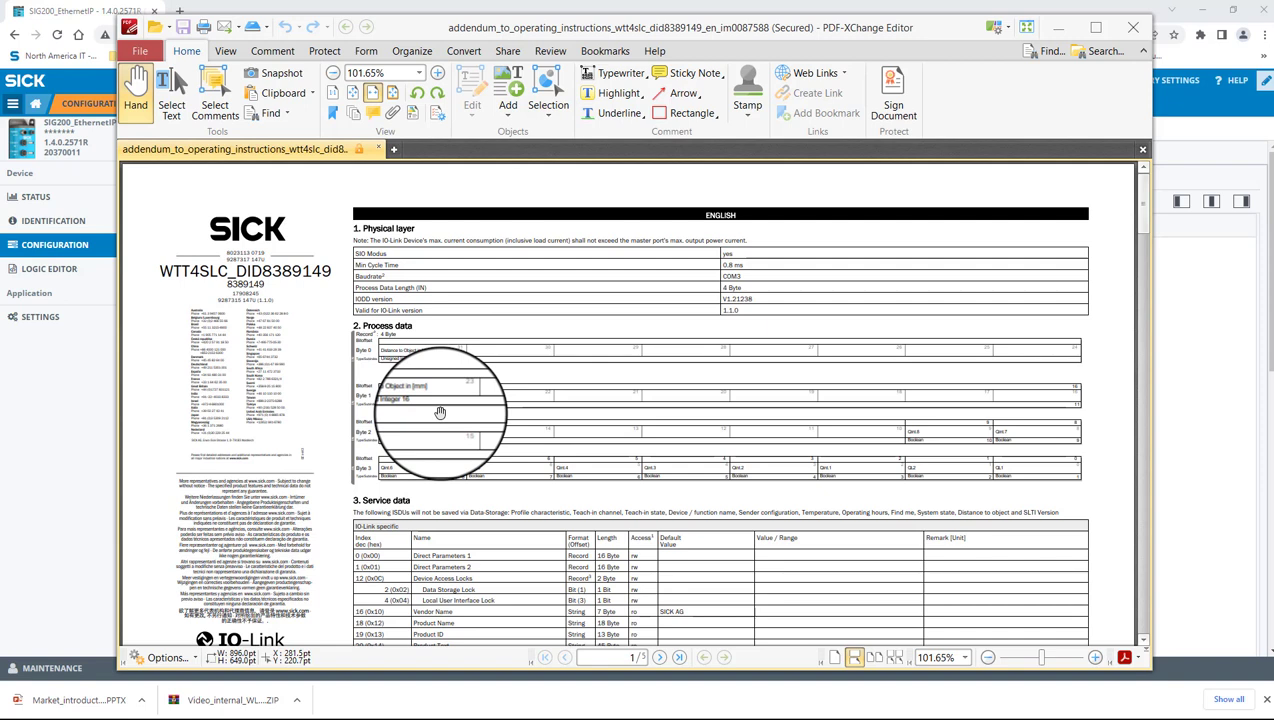
{"action": "left_click", "coordinate": [1198, 140]}
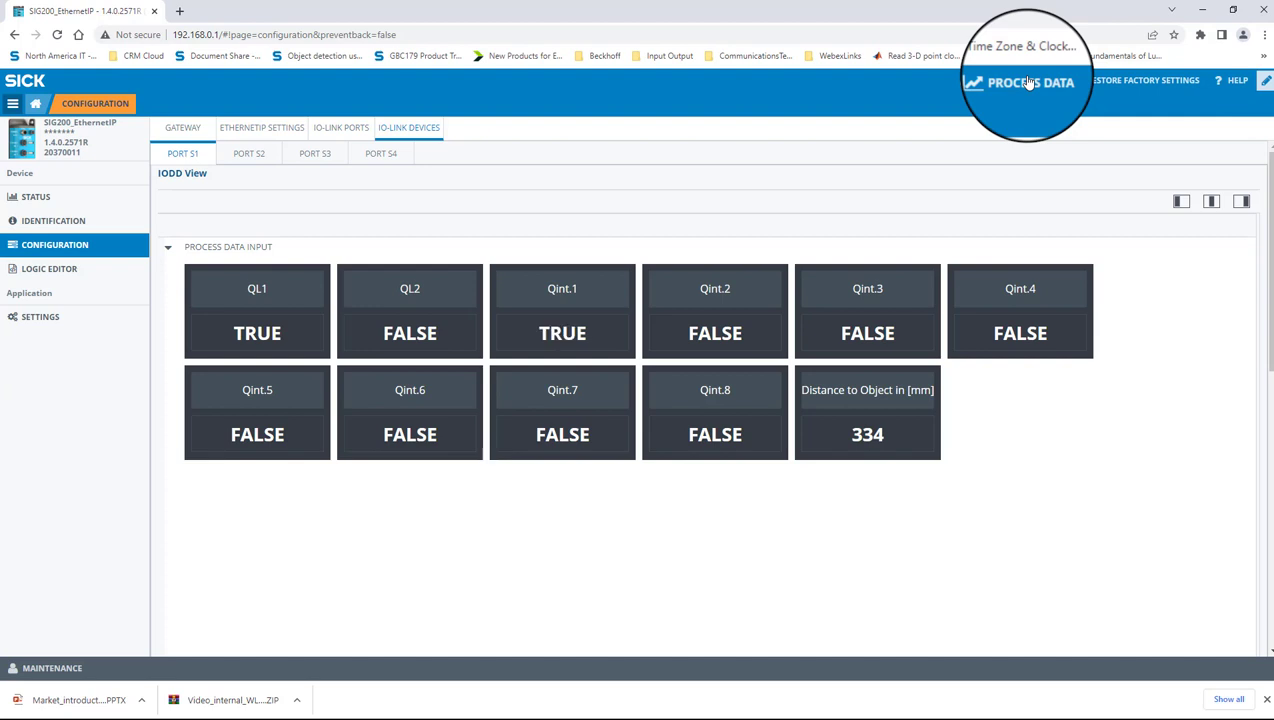
{"action": "left_click", "coordinate": [1029, 83]}
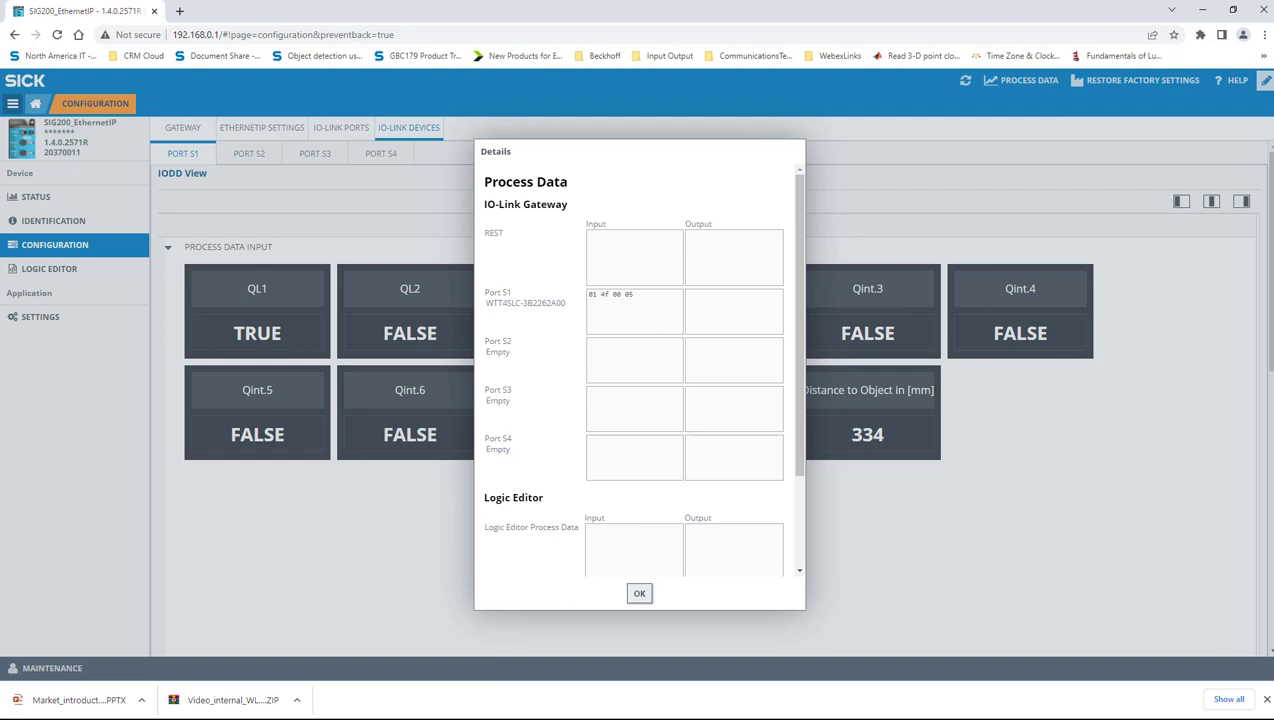
- Switch to Calculator, clear the previous entry and convert the hexadecimal distance value 14F from port S1 to decimal
{"action": "key", "text": "alt+Tab"}
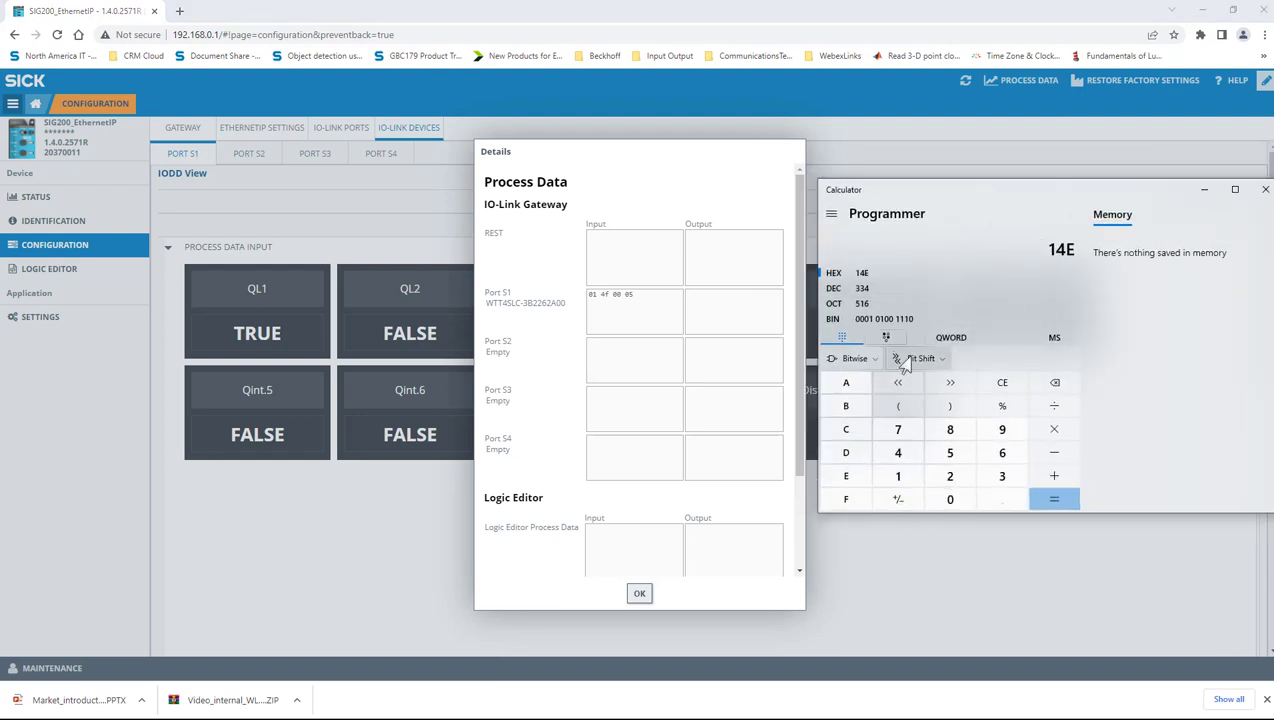
{"action": "left_click", "coordinate": [1040, 385]}
{"action": "left_click", "coordinate": [1040, 385]}
{"action": "left_click", "coordinate": [1040, 385]}
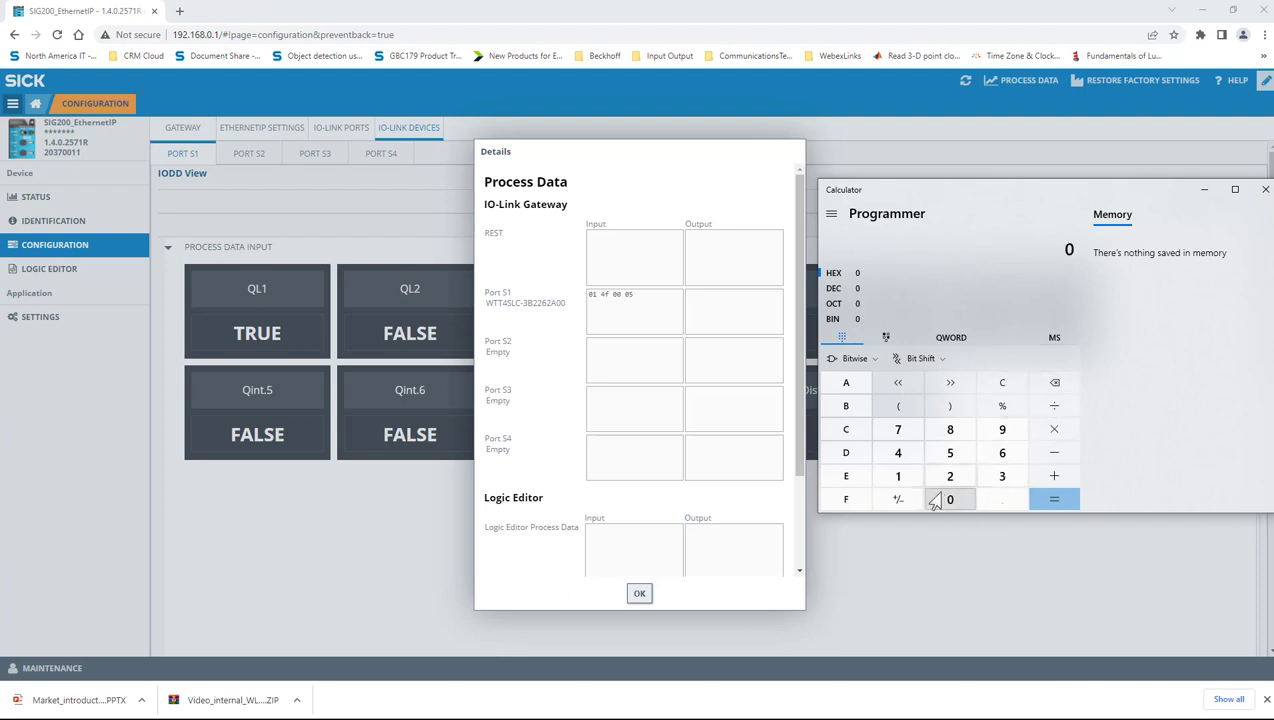
{"action": "left_click", "coordinate": [898, 477]}
{"action": "left_click", "coordinate": [896, 455]}
{"action": "left_click", "coordinate": [846, 499]}
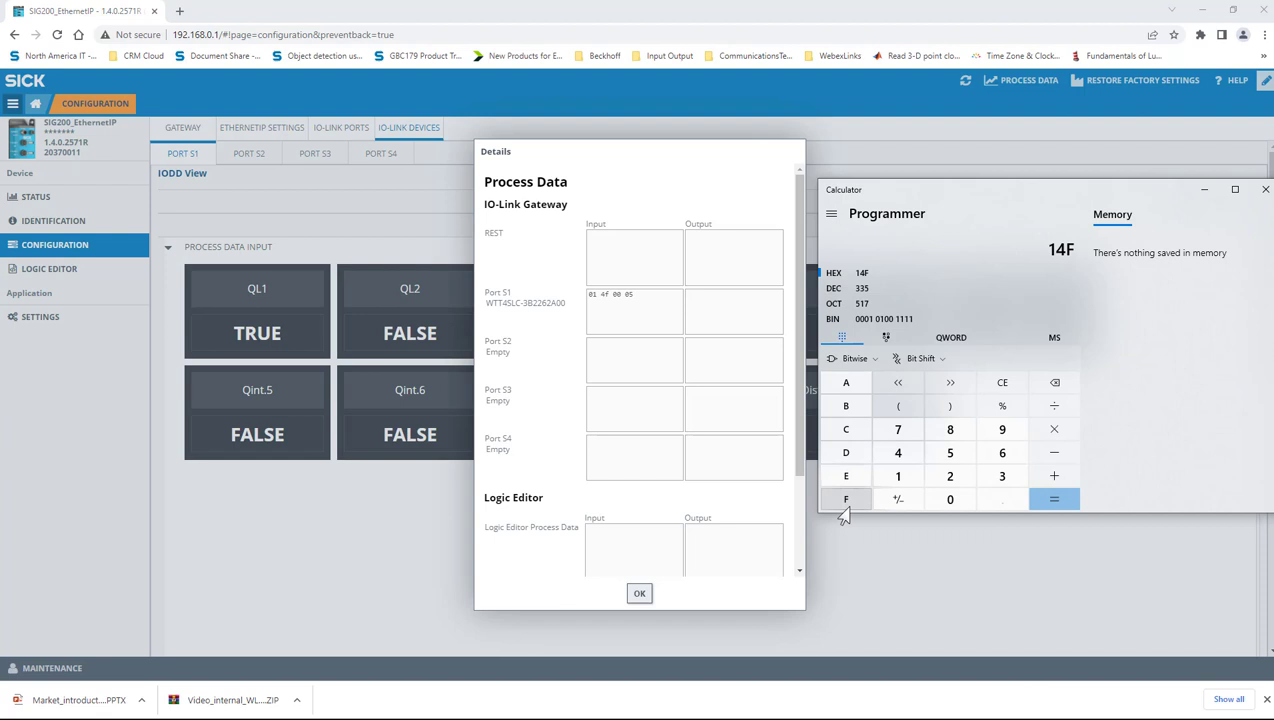
{"action": "left_click", "coordinate": [873, 566]}
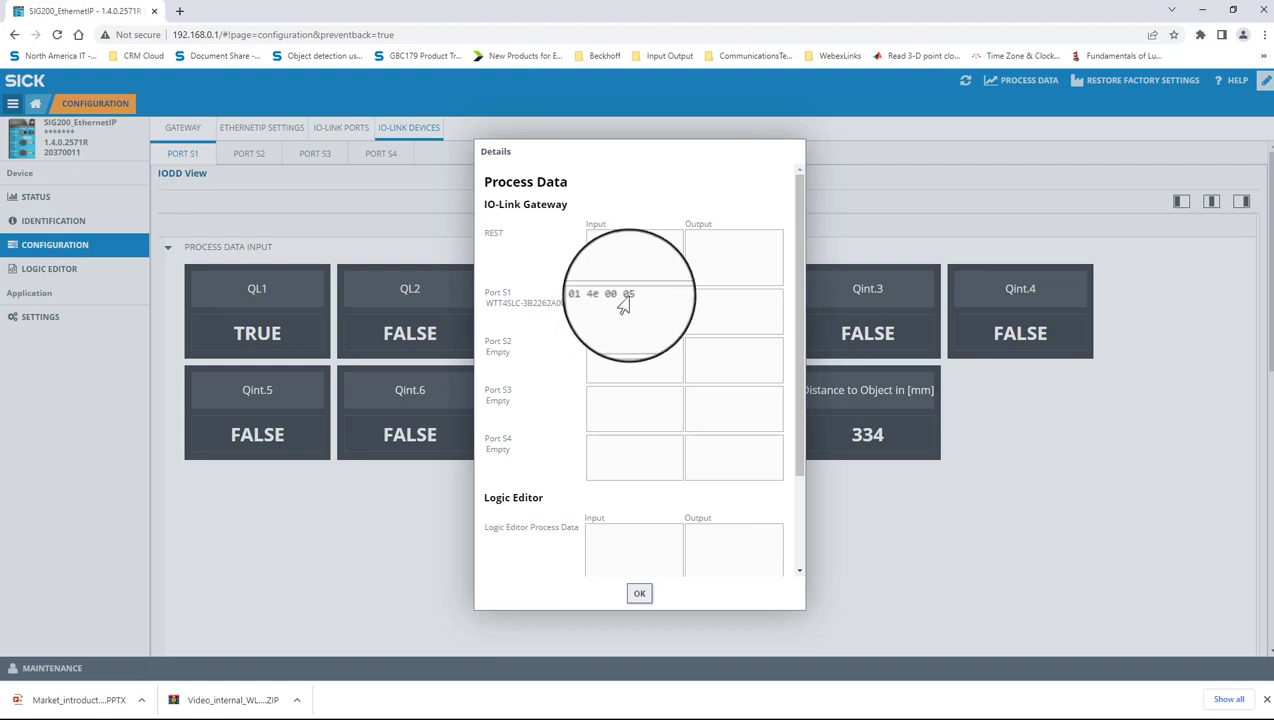
- Compare the raw port S1 input bytes with the switching signals and distance in the IODD View's Process Data Input pane
{"action": "key", "text": "alt+Tab"}
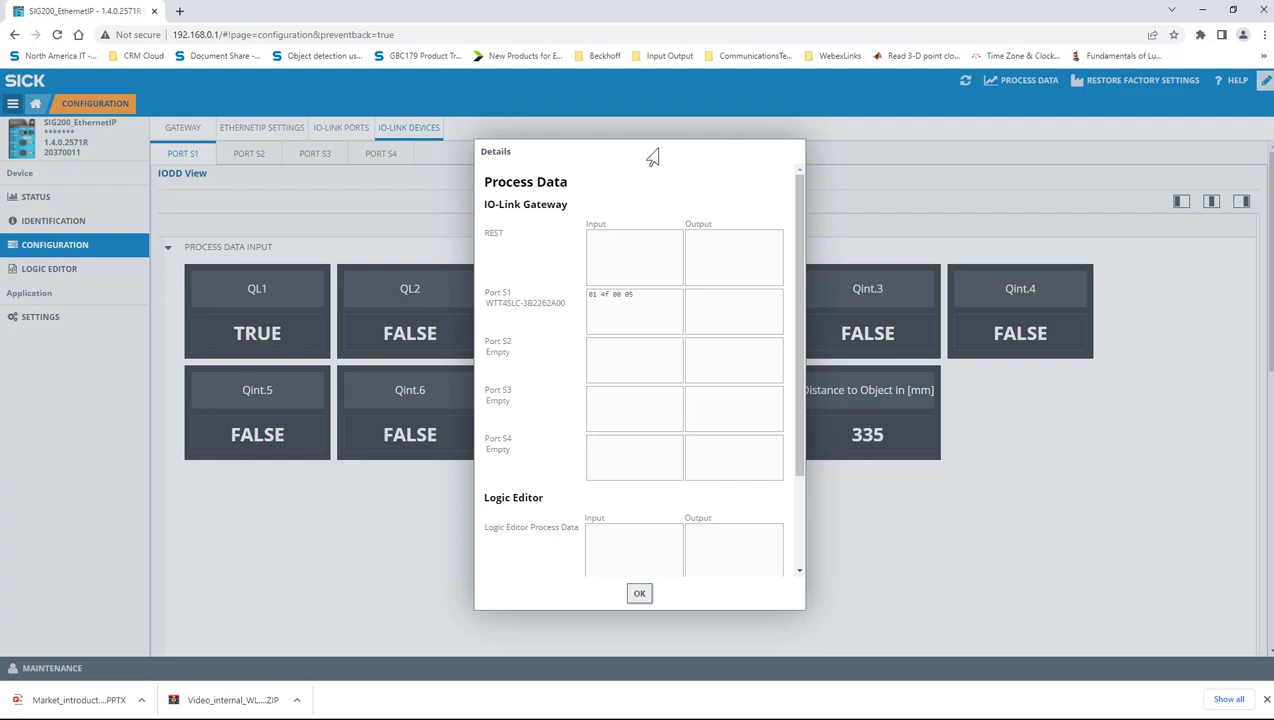
{"action": "left_click", "coordinate": [639, 593]}
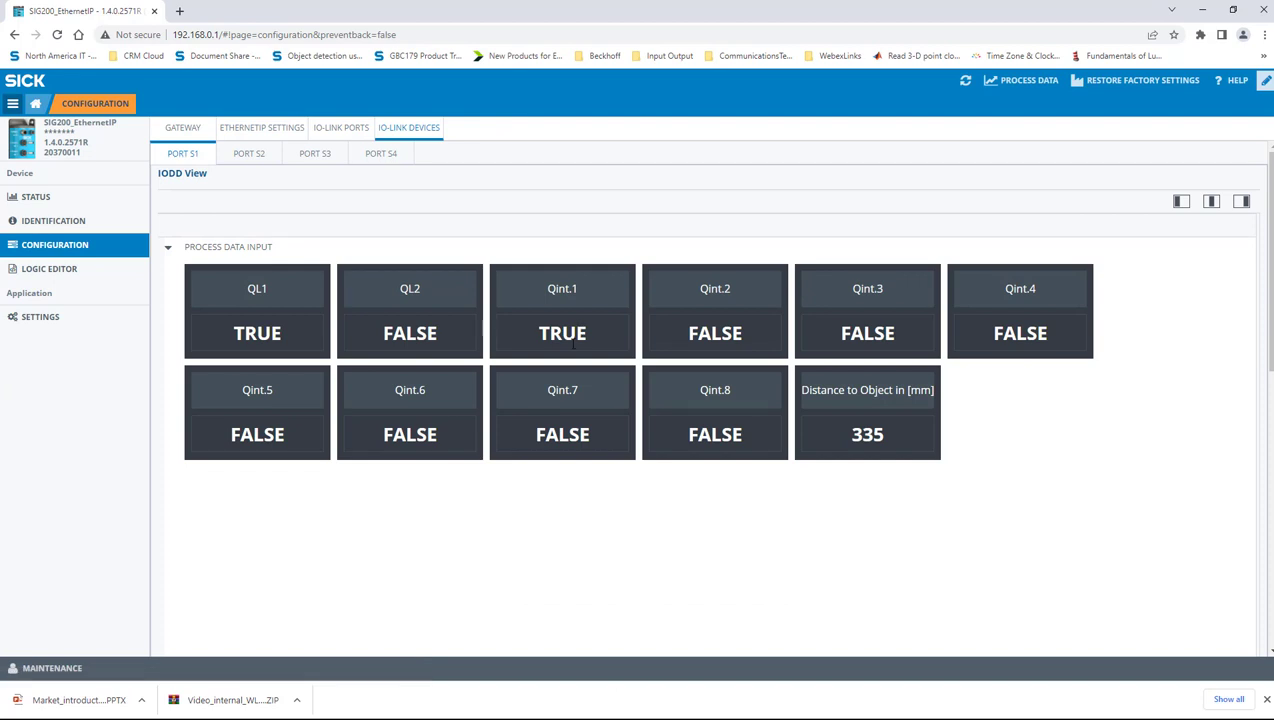
{"action": "left_click", "coordinate": [1009, 87]}
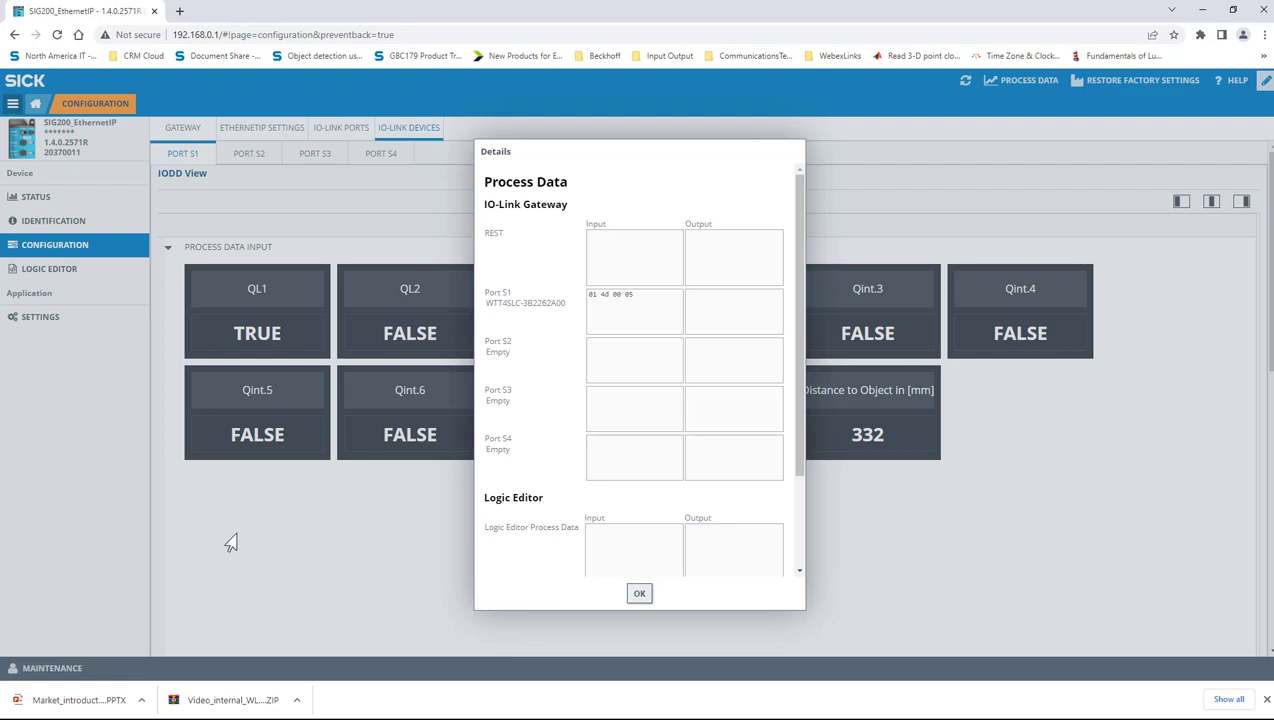
{"action": "left_click", "coordinate": [230, 542]}
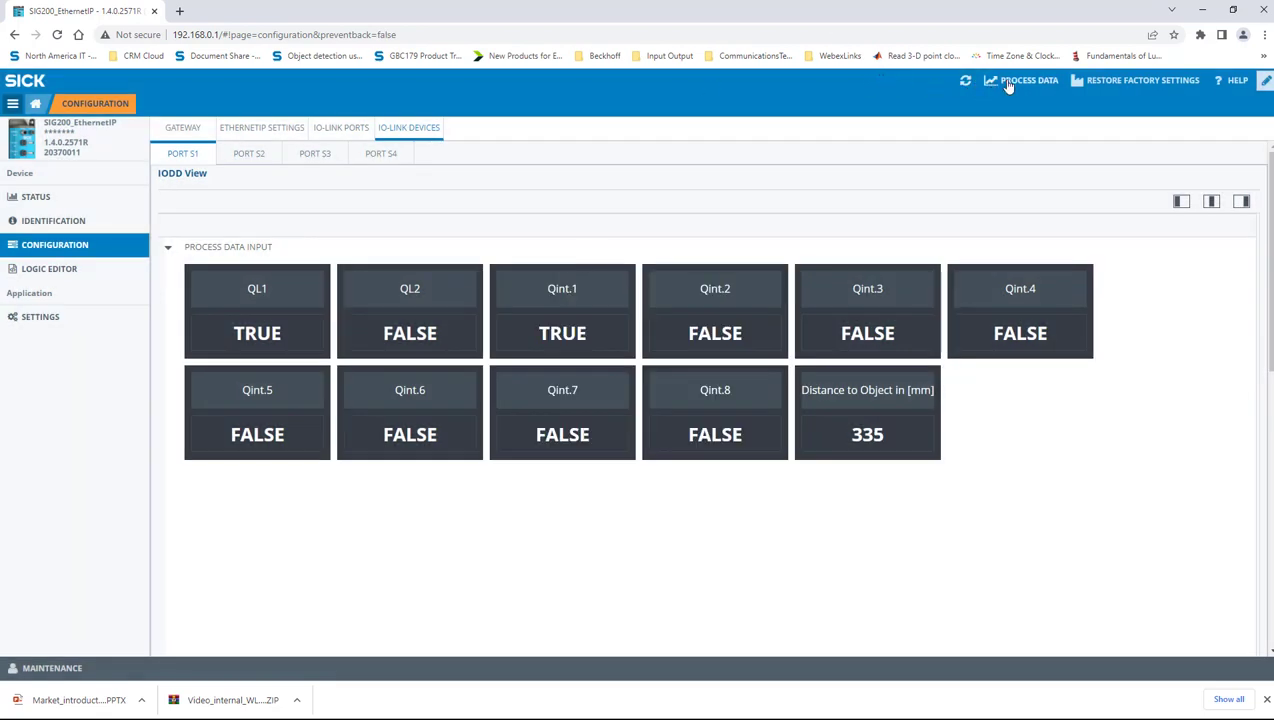